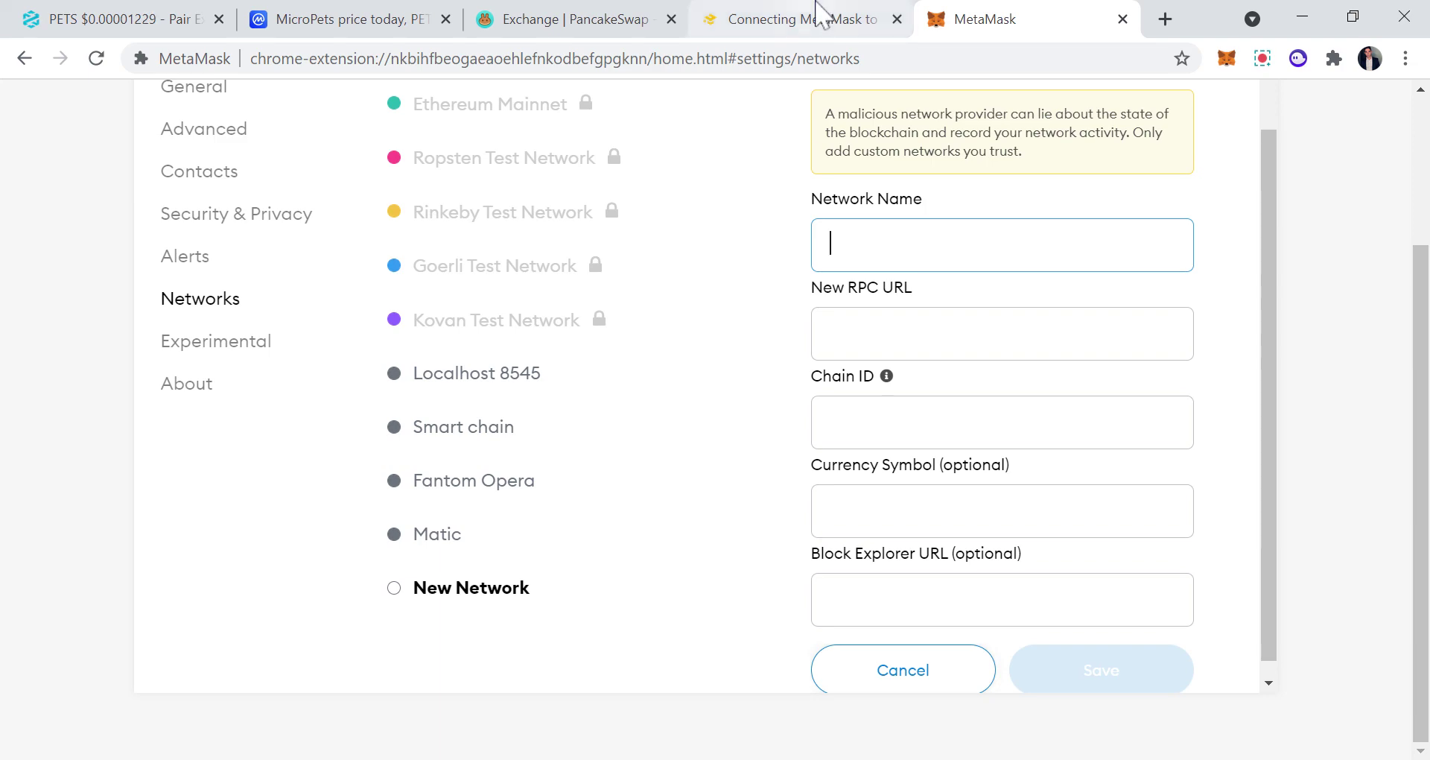
- Switch to the MicroPets page on CoinMarketCap and examine the token's market cap
click(819, 14)
click(618, 15)
click(370, 11)
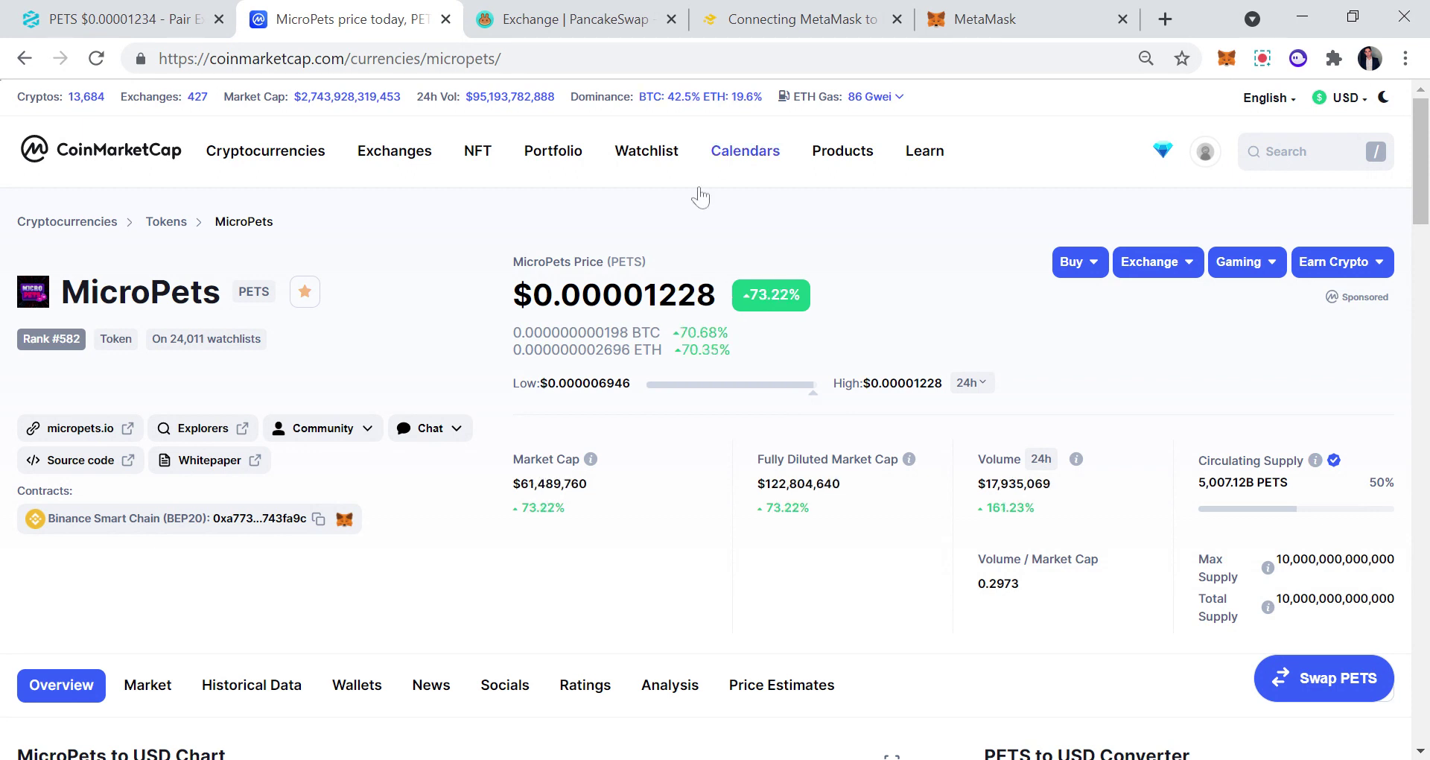
drag(595, 480, 545, 482)
click(545, 482)
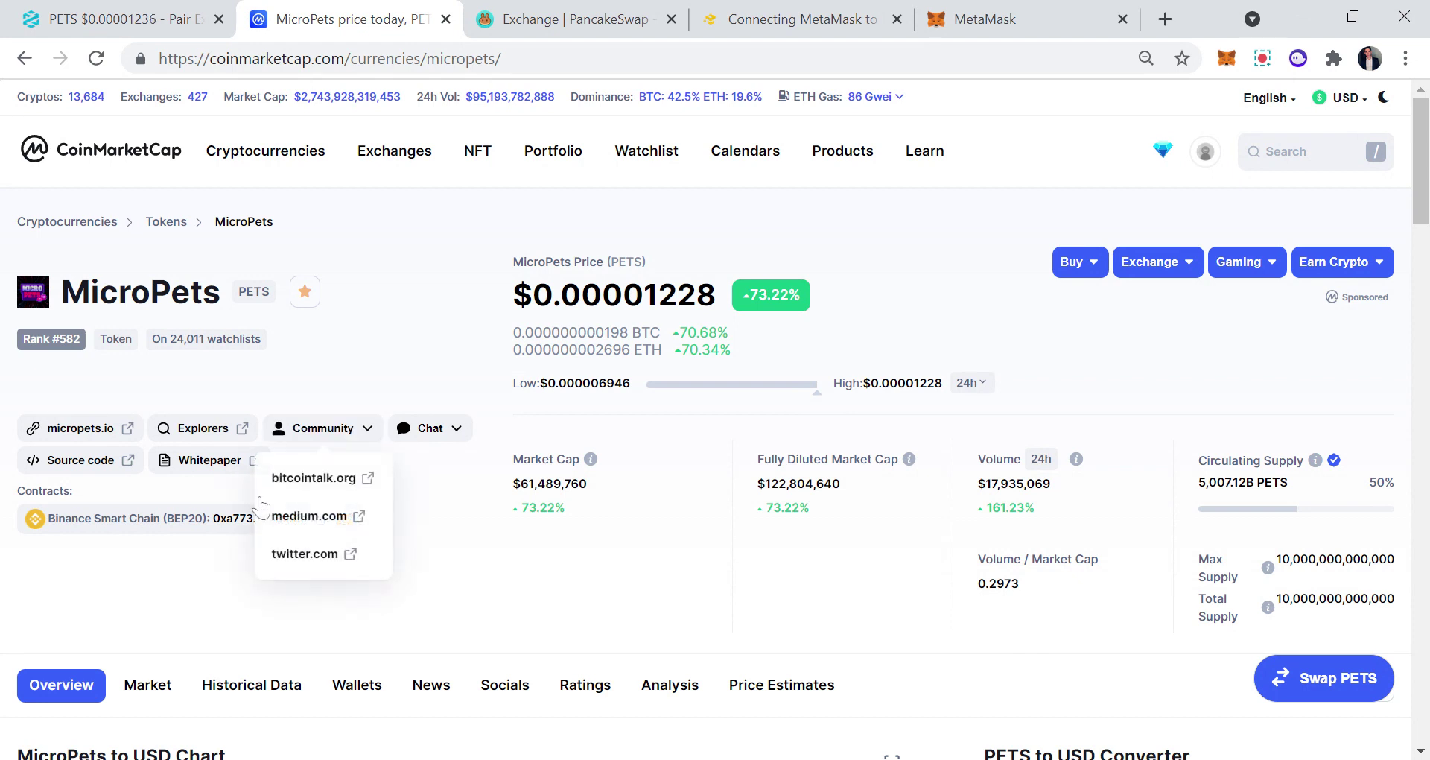
- Measure the PETS/USD price rise from the early November low to the latest candle on DEXTools, and delete the measurement
click(66, 16)
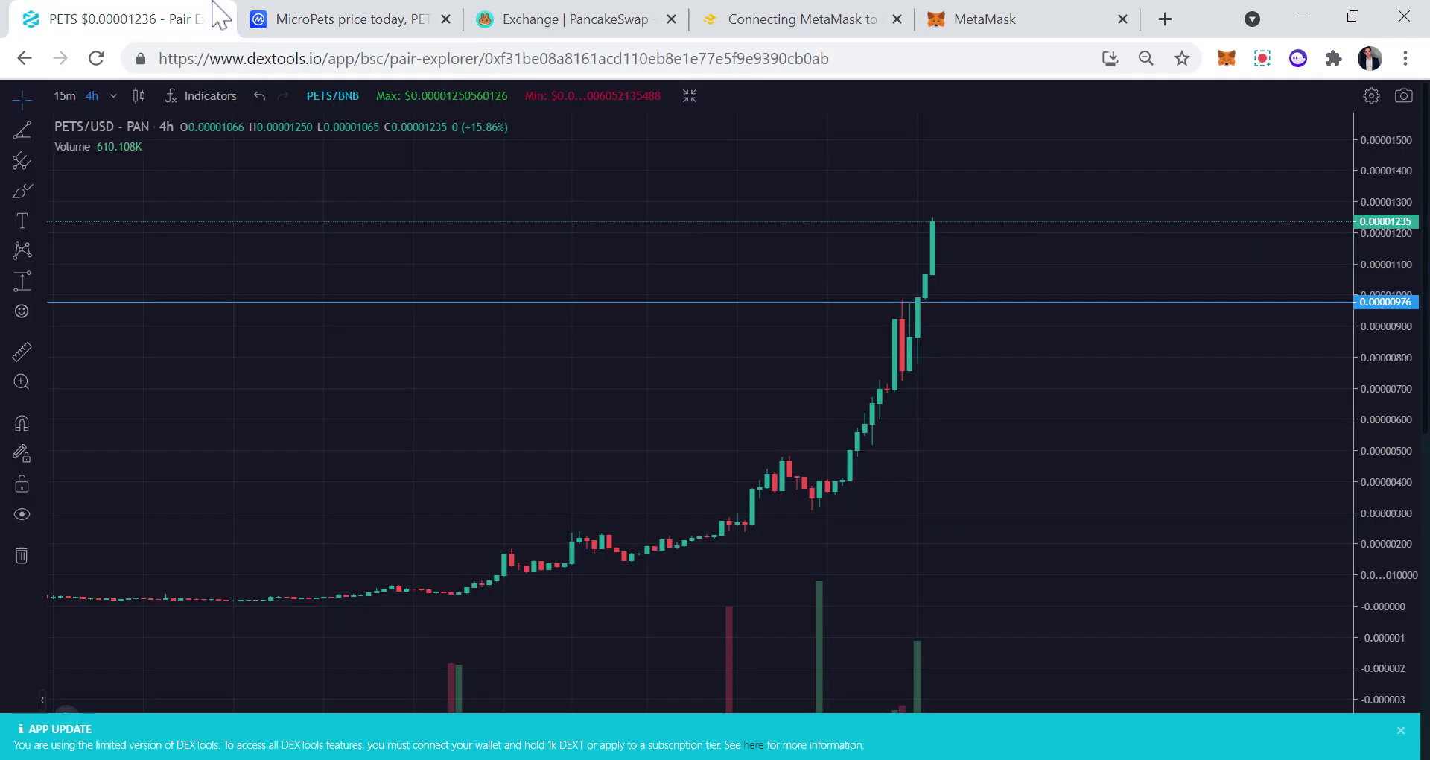
click(36, 282)
click(118, 422)
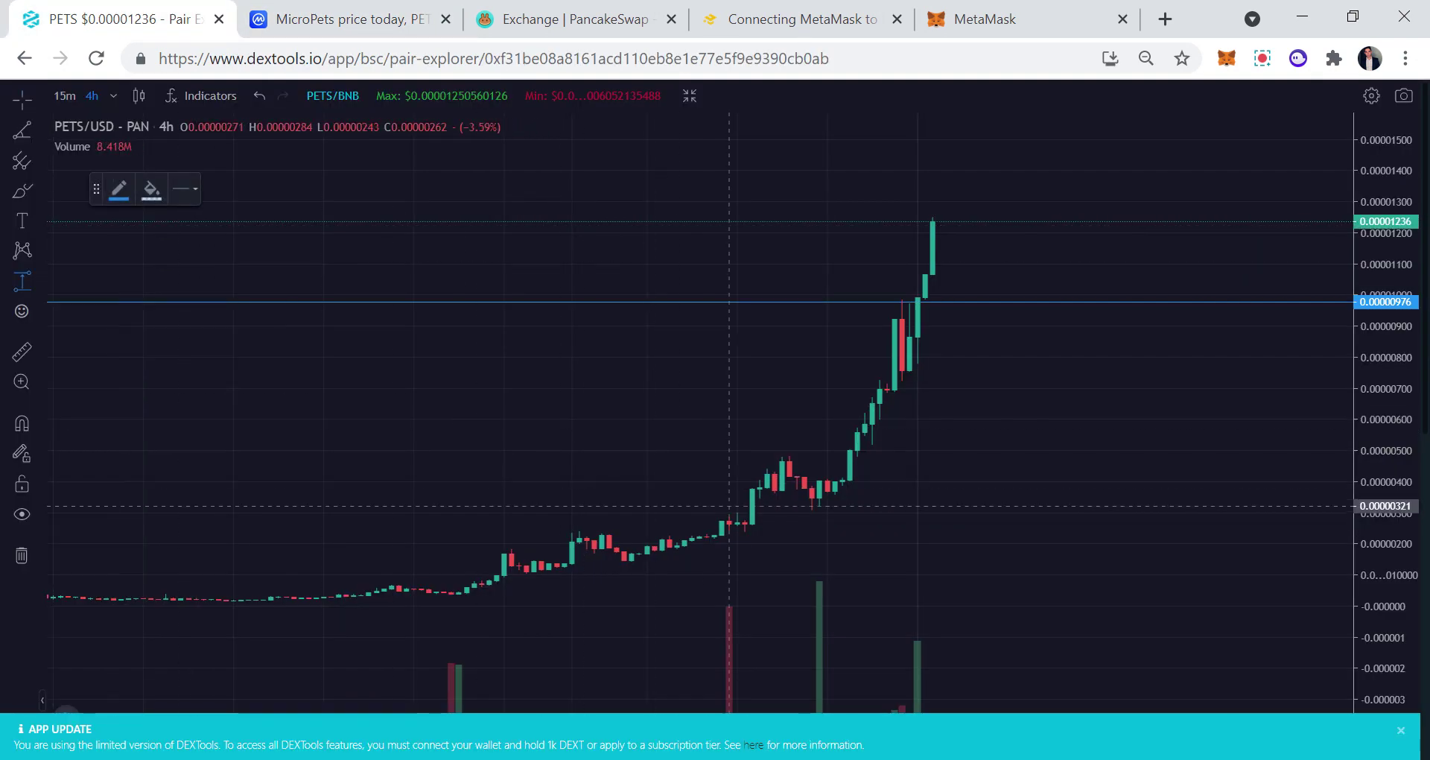
click(752, 525)
click(947, 225)
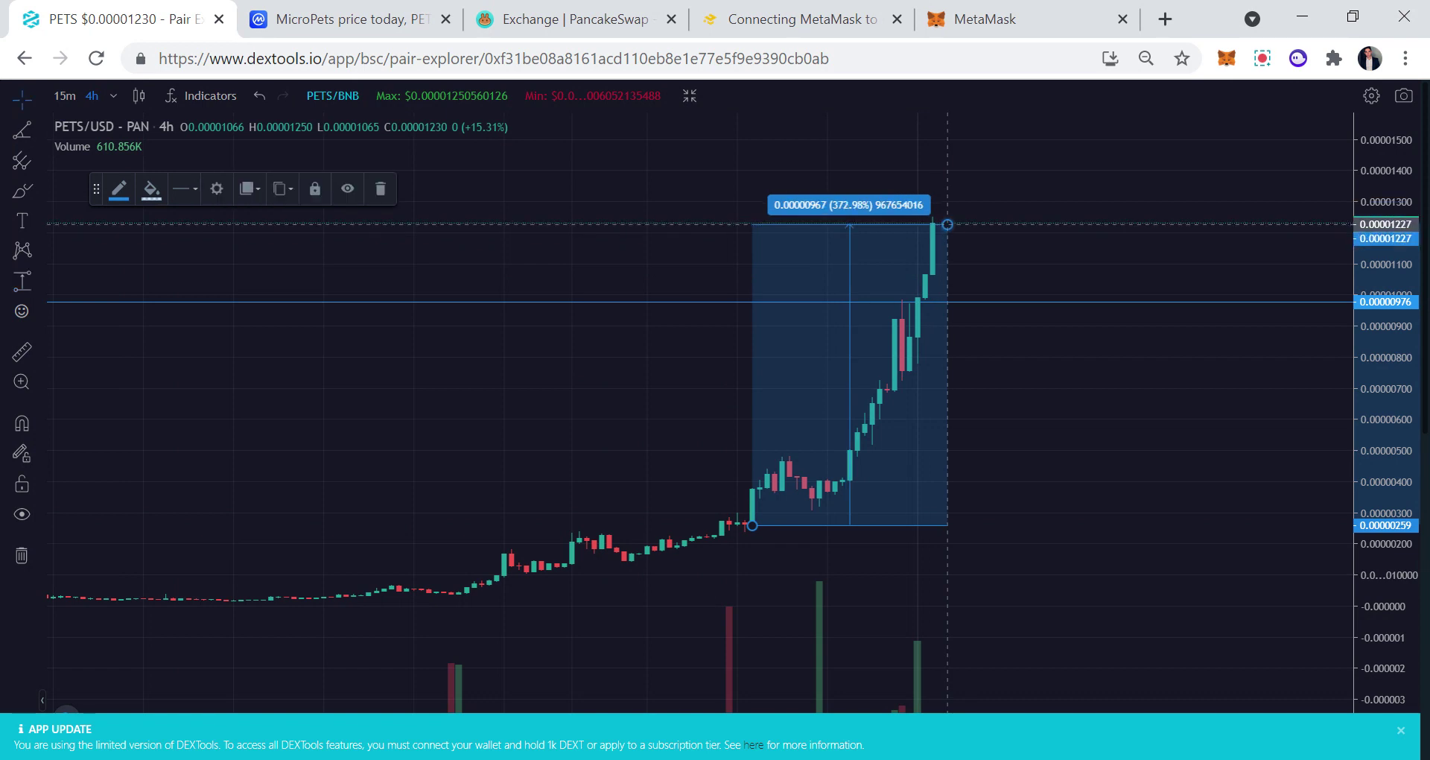
drag(748, 525, 745, 548)
key(Delete)
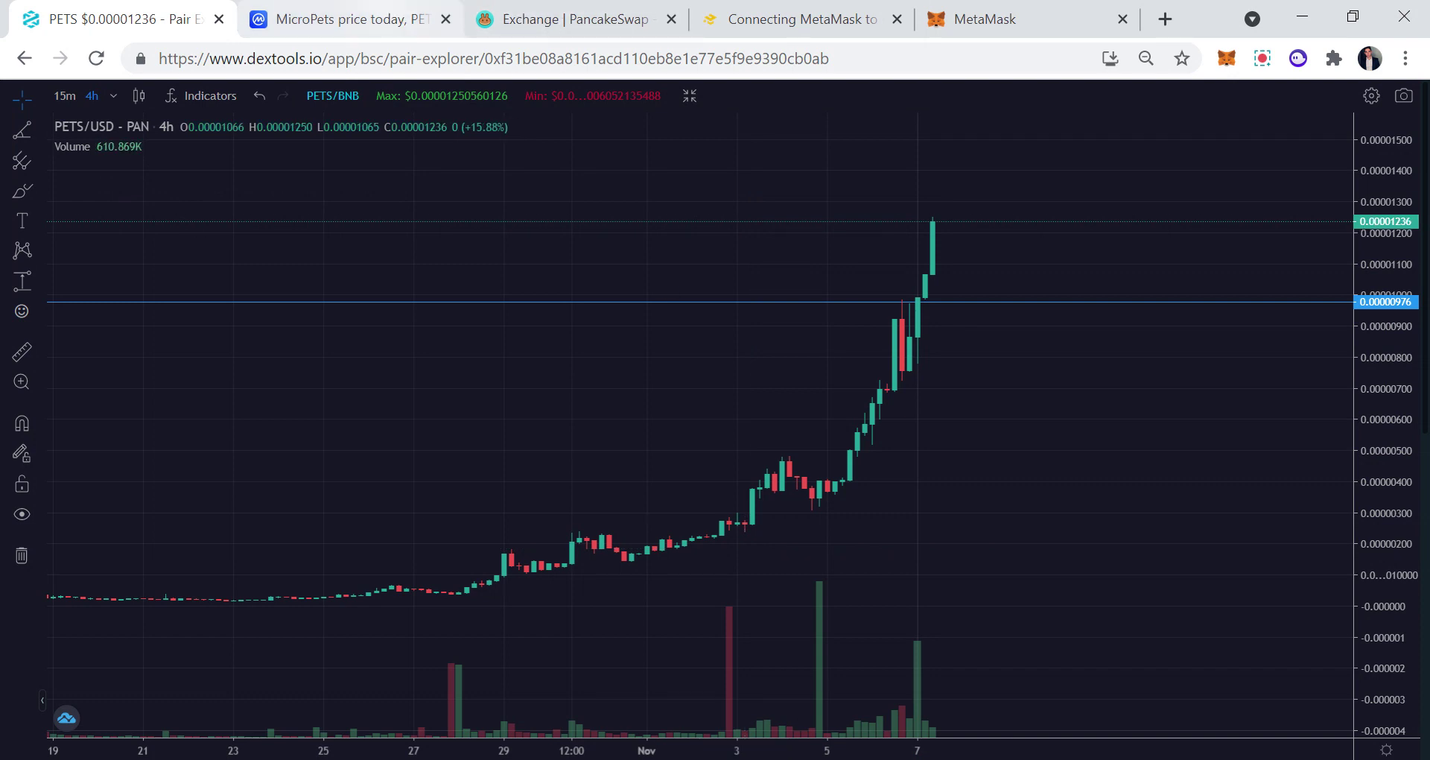
- Compare the MicroPets figures on CoinMarketCap with the DEXTools pair page, taking its chart out of full screen
click(391, 15)
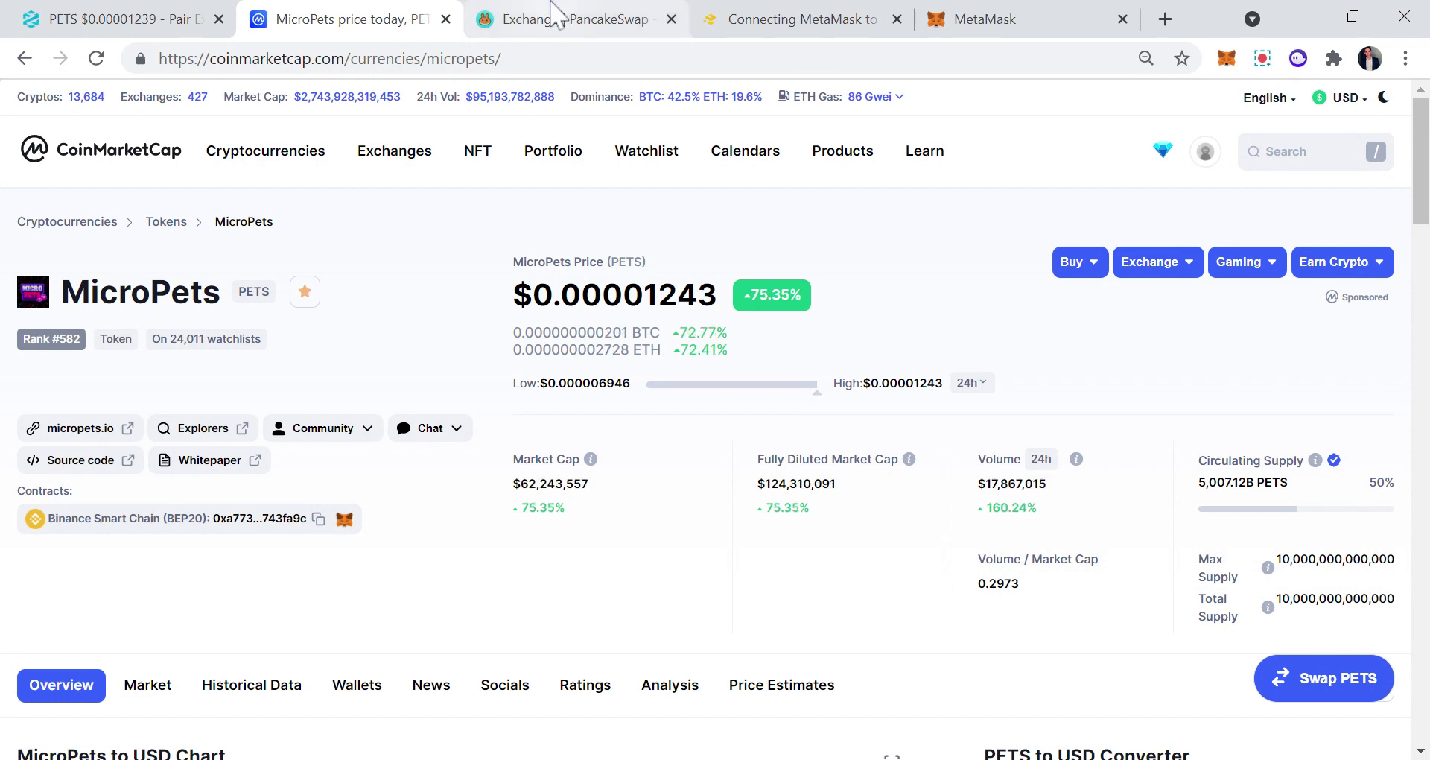
click(135, 20)
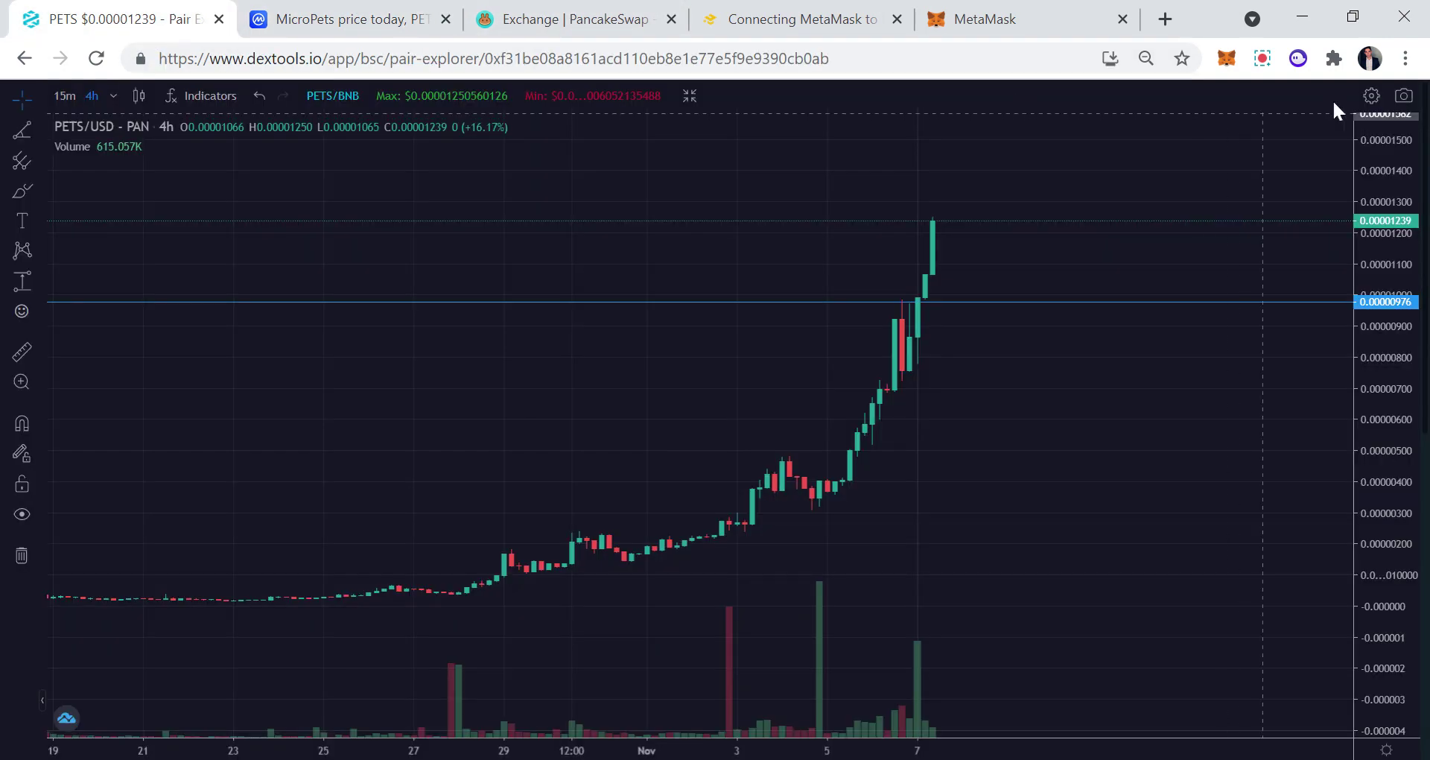
click(690, 100)
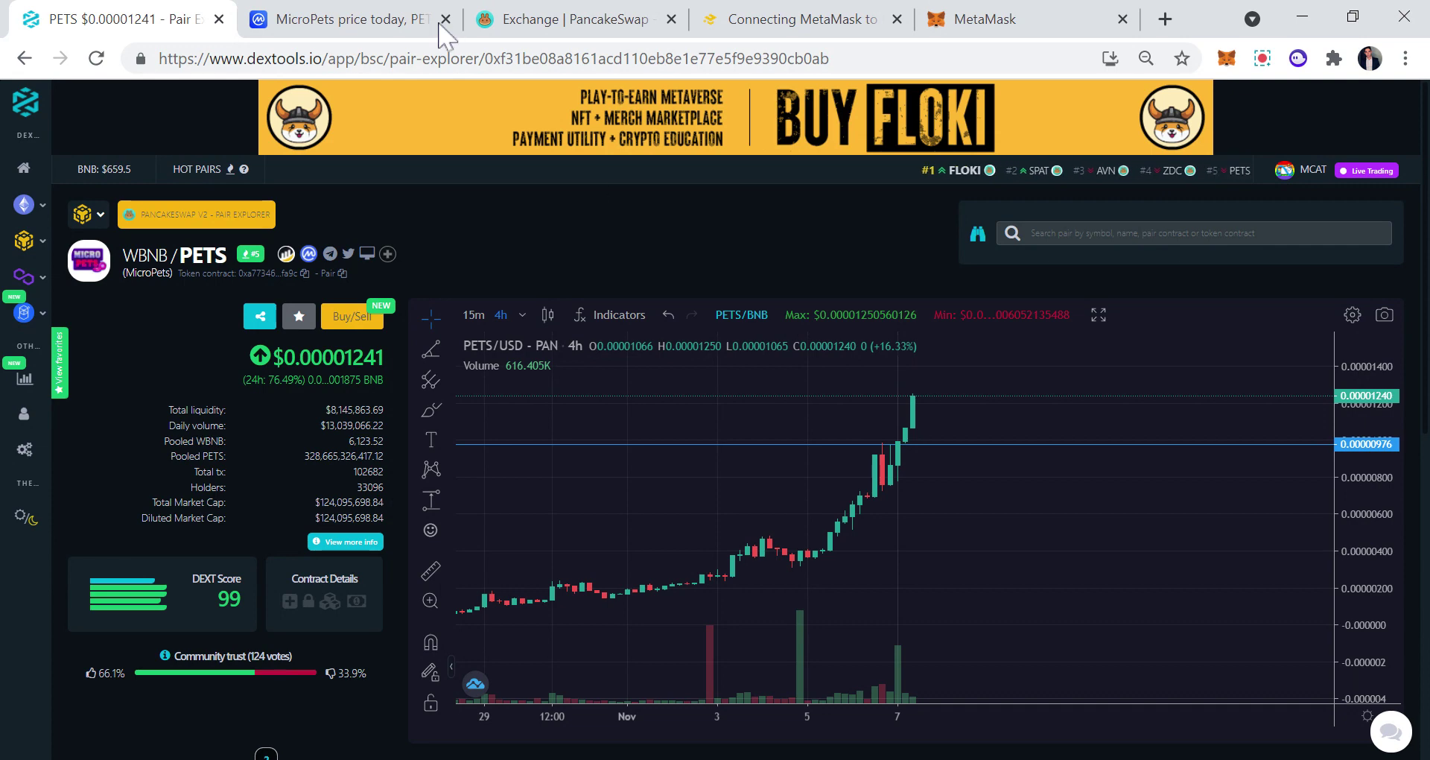
click(356, 16)
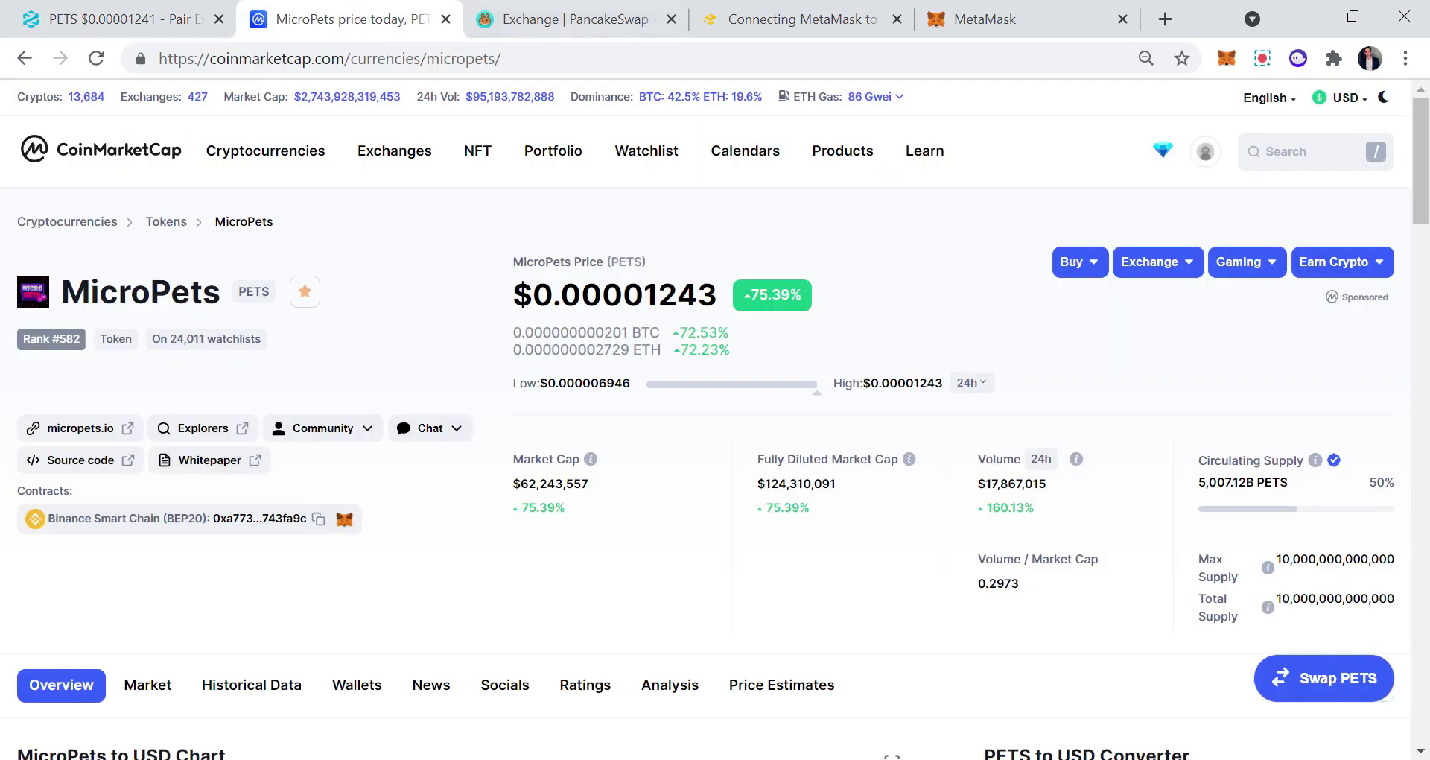
- Look at the PancakeSwap exchange and review the Smart Chain mainnet parameters in the Binance Academy article
click(586, 10)
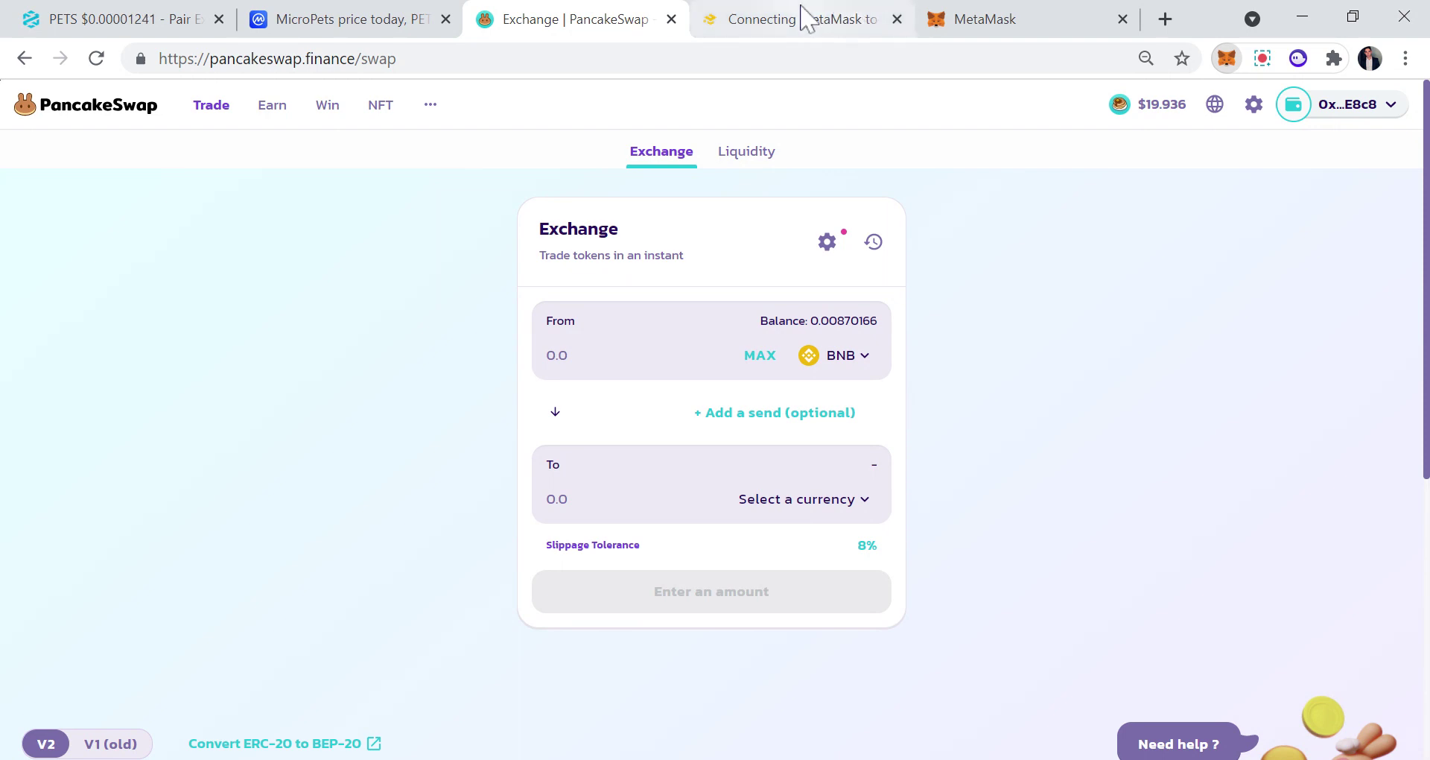
click(806, 19)
drag(524, 362, 771, 432)
click(767, 432)
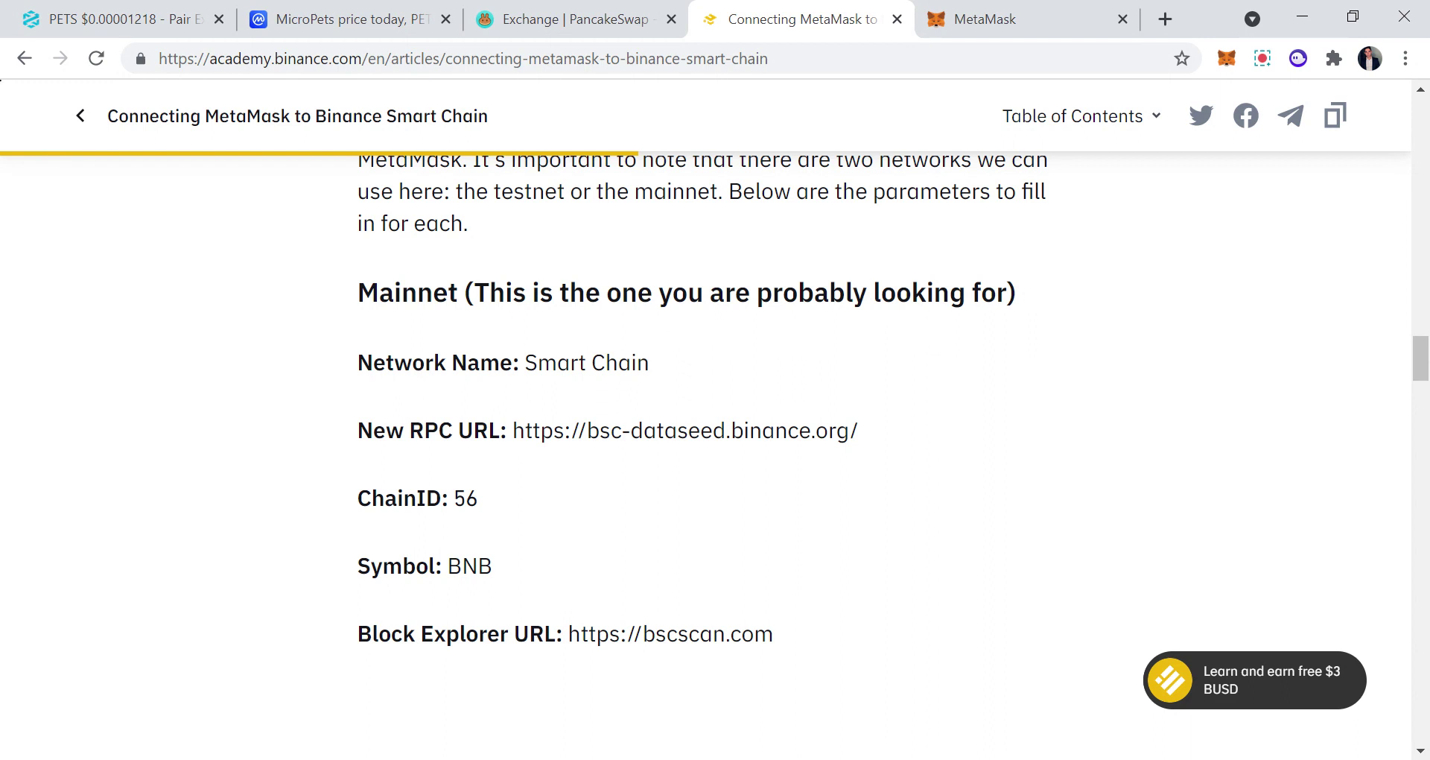
drag(353, 292, 469, 266)
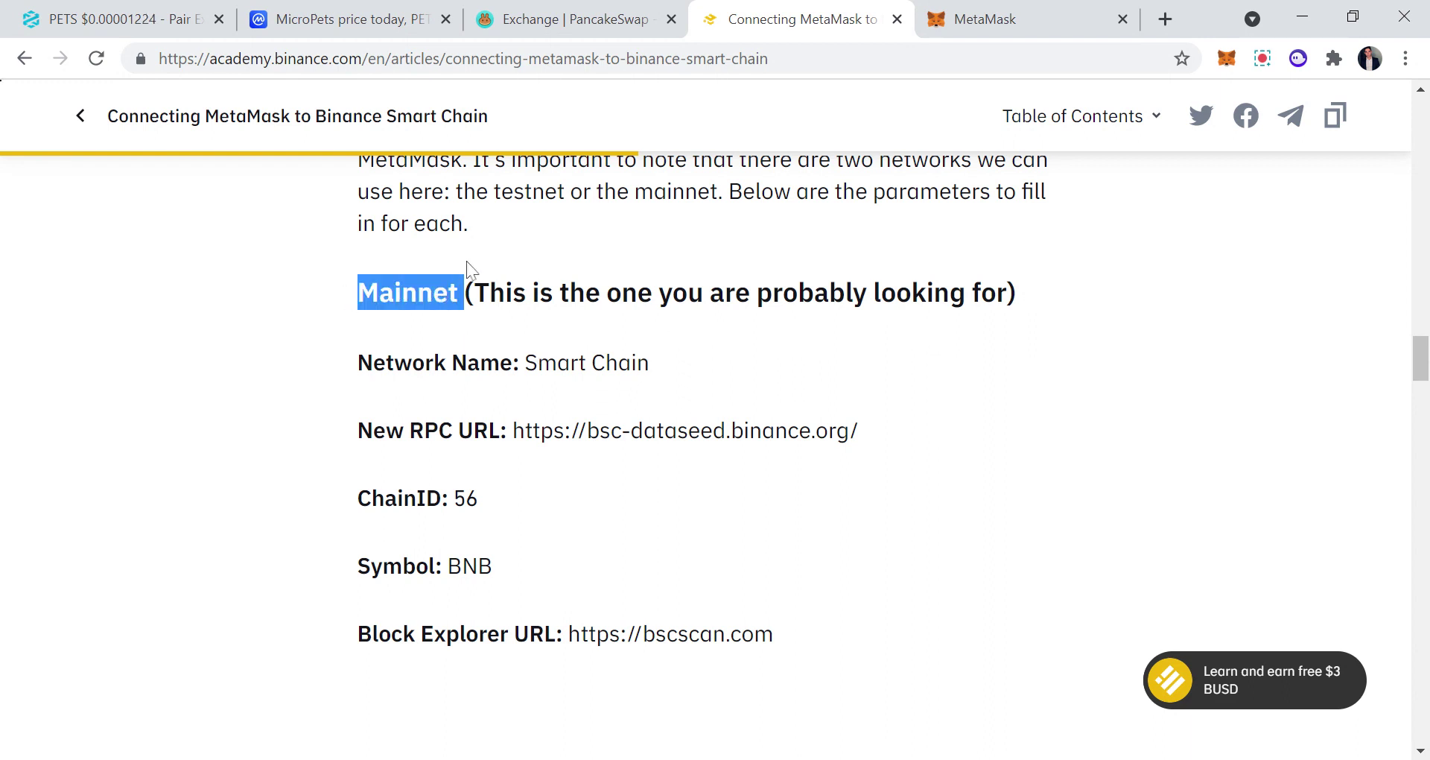
click(468, 266)
drag(524, 364, 617, 381)
click(629, 383)
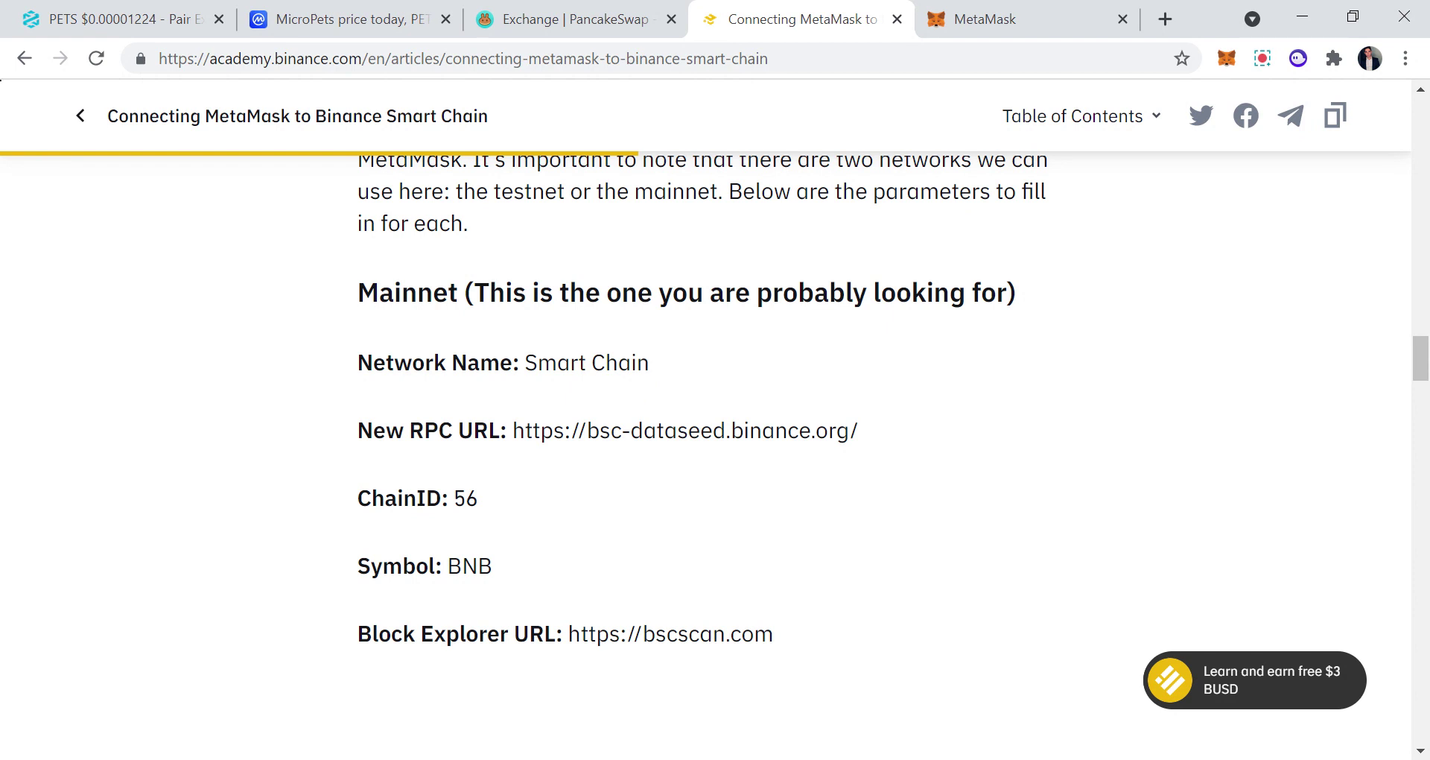
- Switch to MetaMask, compare the blank network form with the article's parameters, cancel the new network and close the settings
click(952, 18)
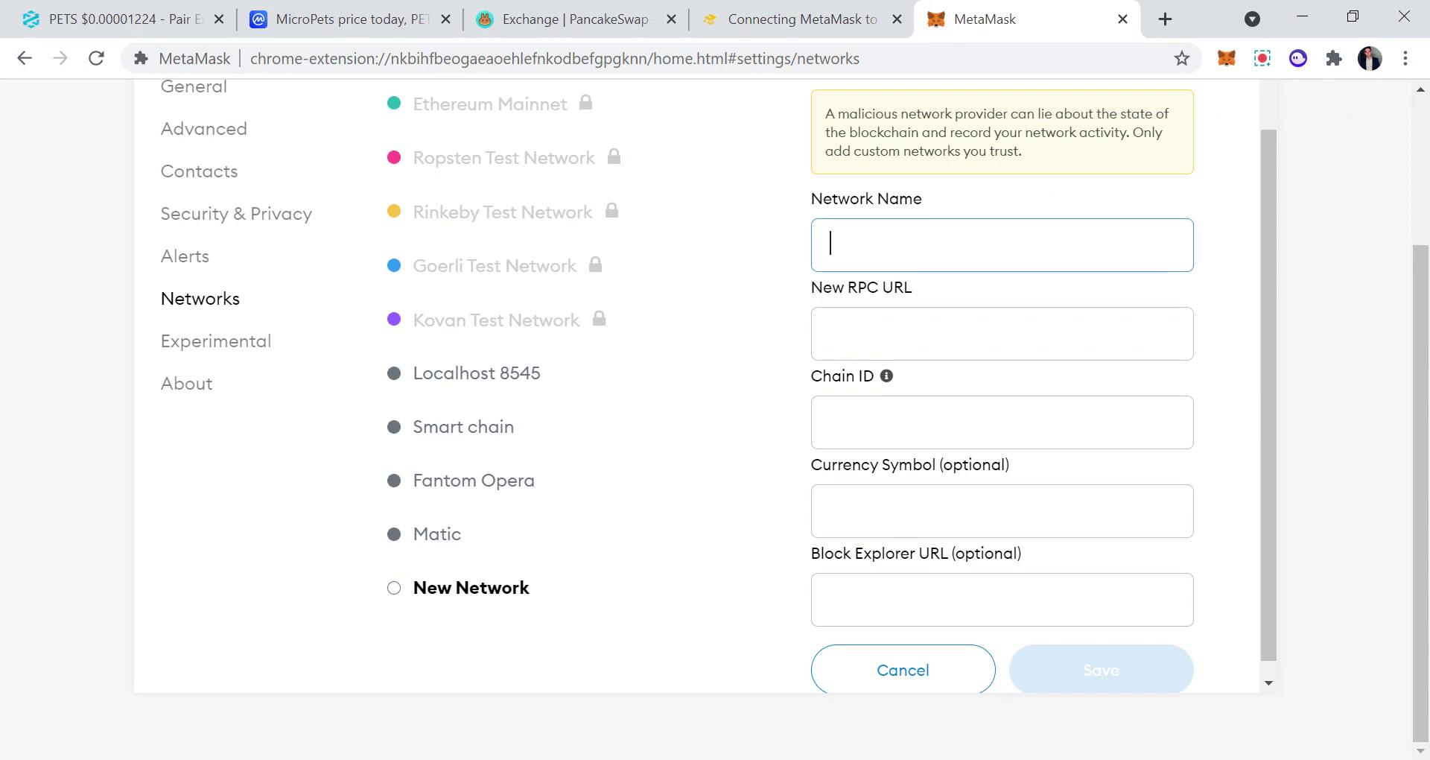
click(779, 11)
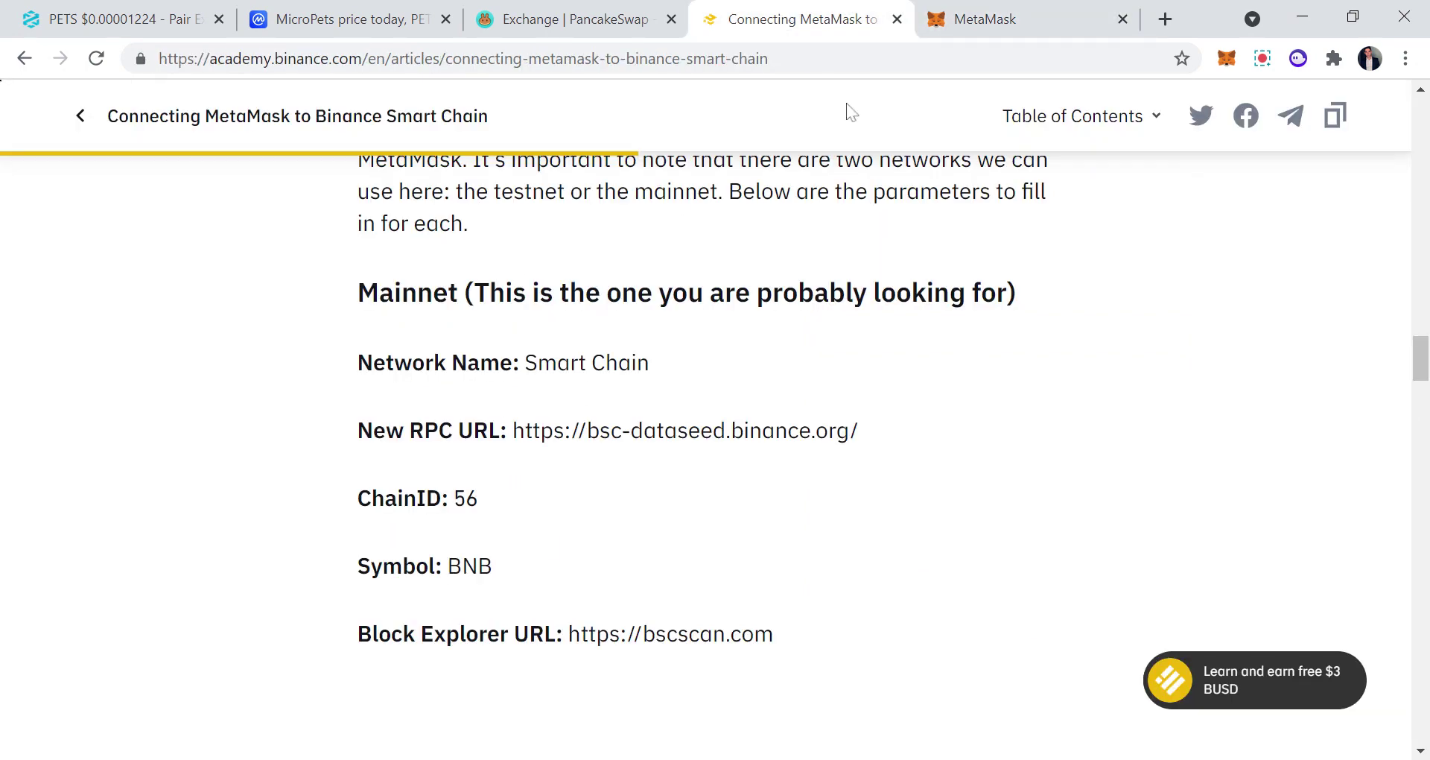
click(976, 11)
click(926, 678)
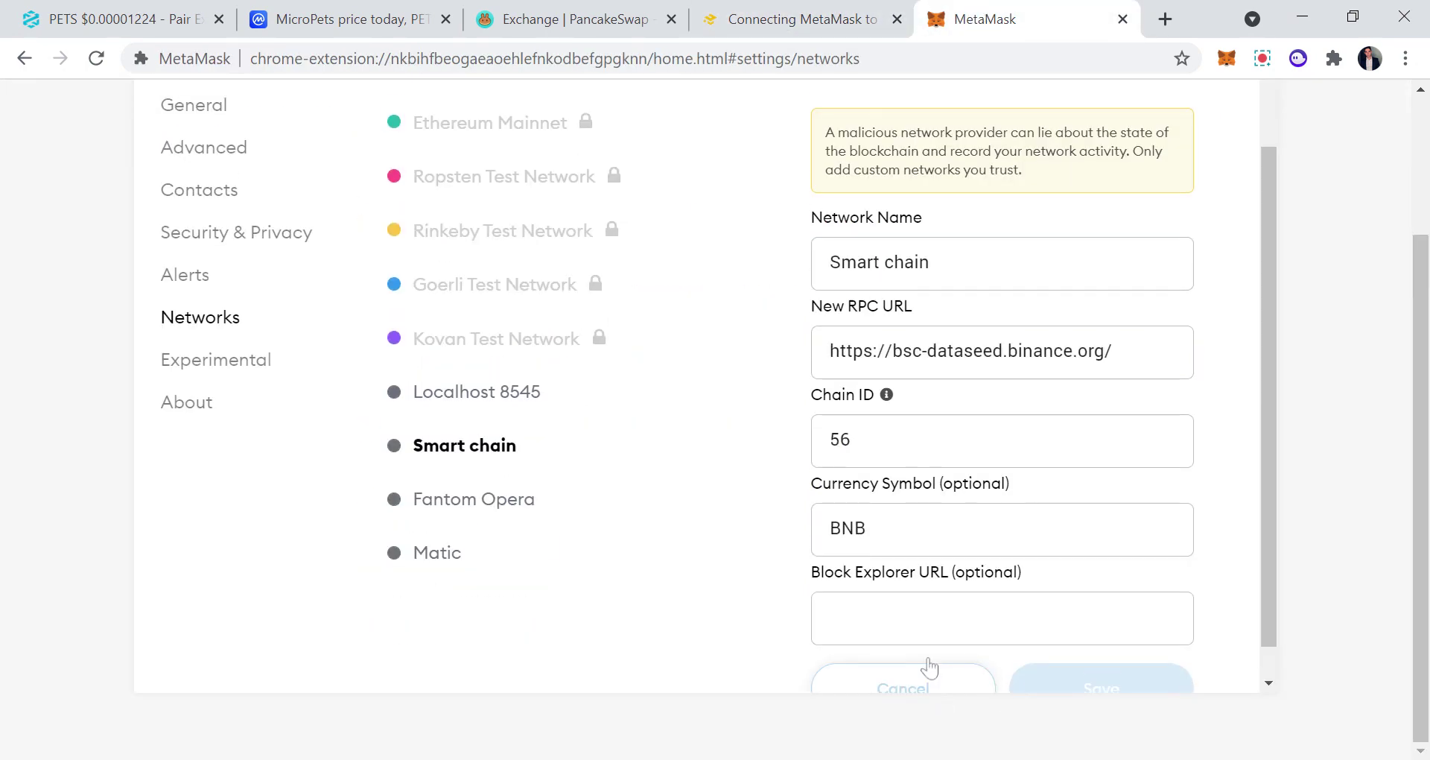
scroll(1299, 325, up, 3)
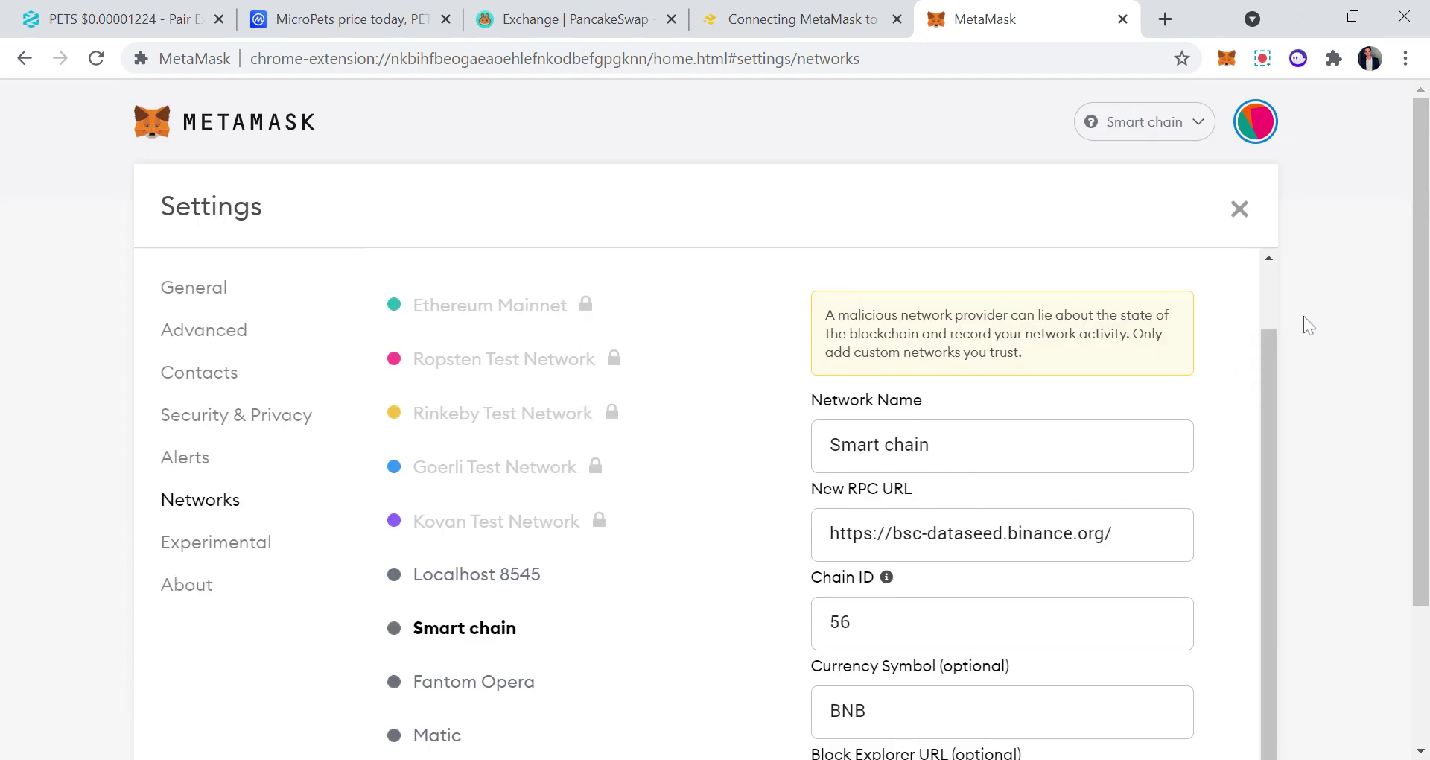
click(1236, 202)
- Look through the MetaMask wallet's token assets and its account address
scroll(976, 356, down, 3)
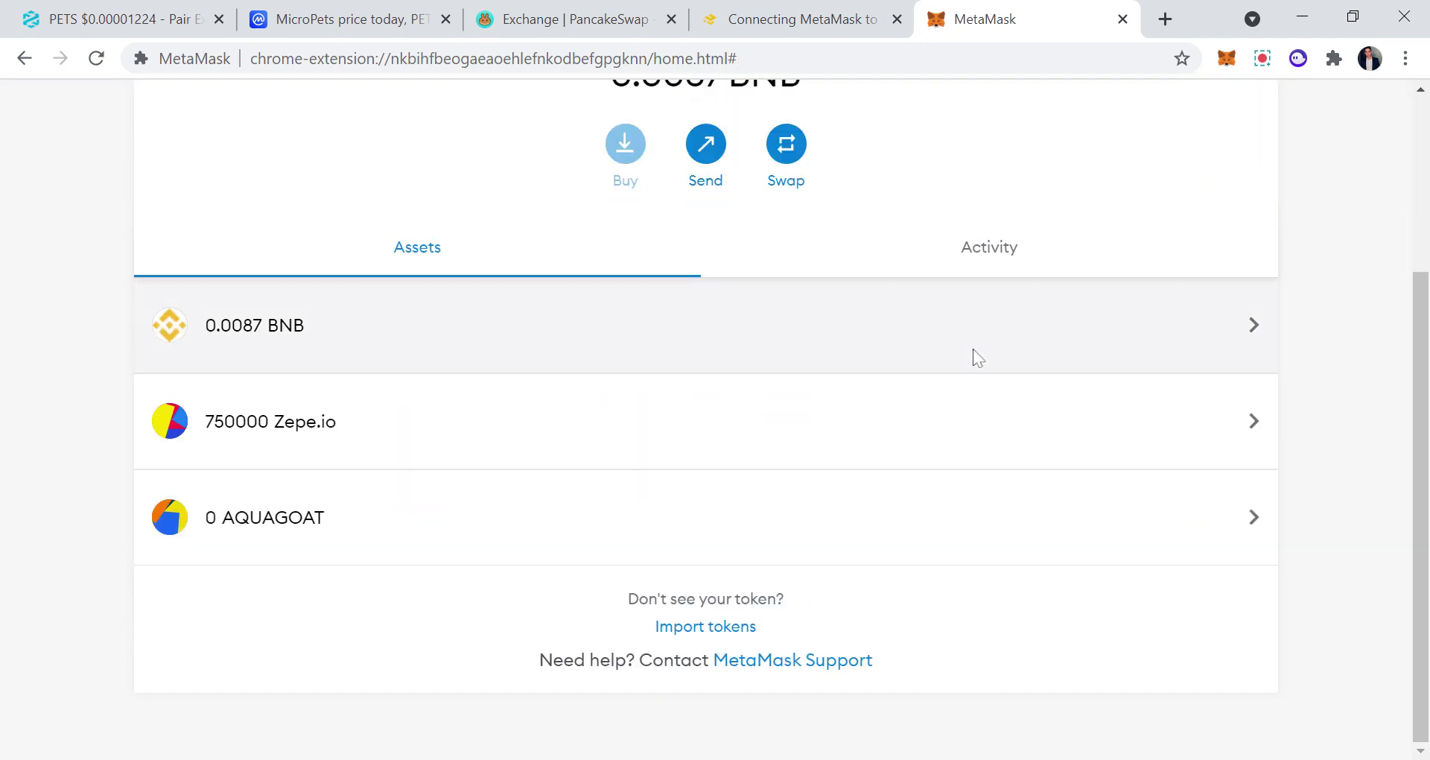
scroll(978, 357, up, 3)
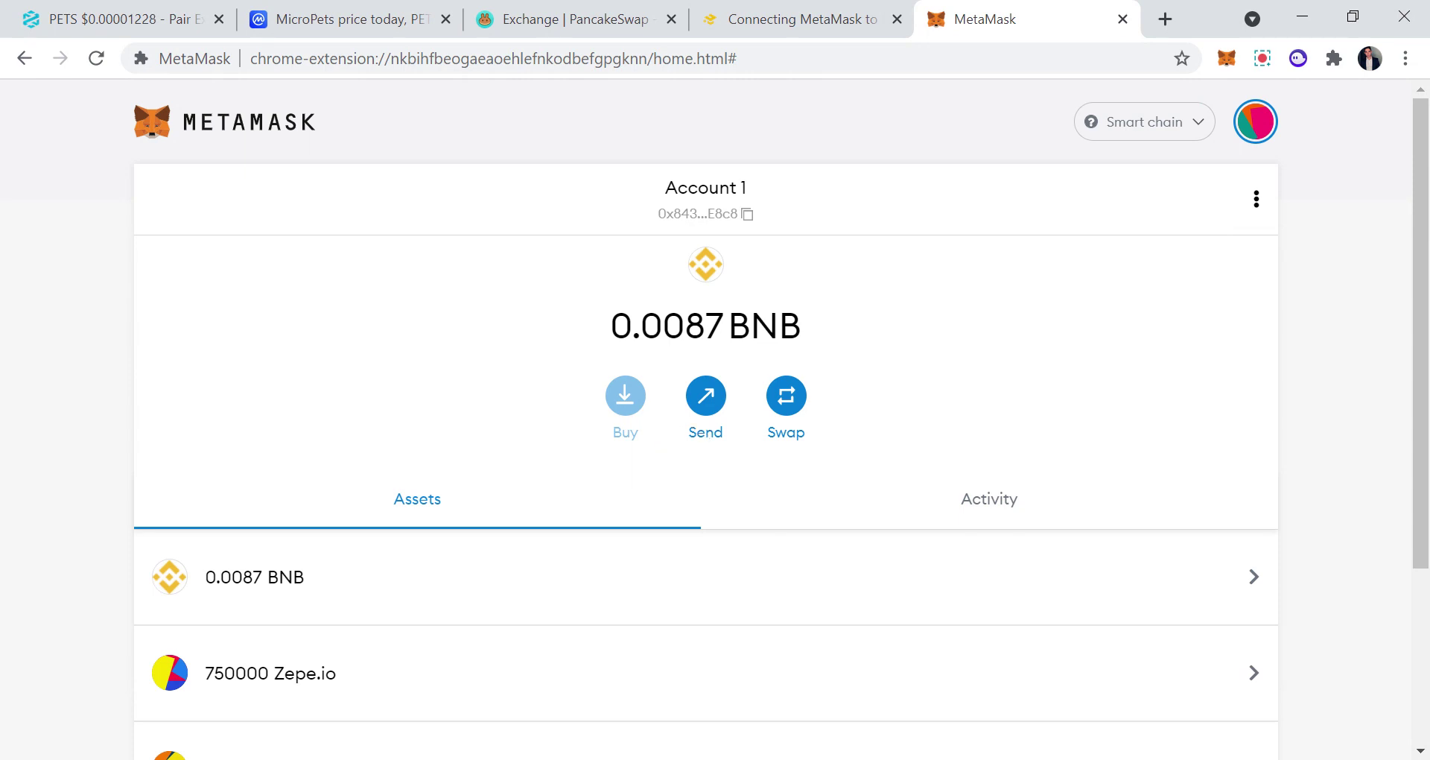
click(742, 200)
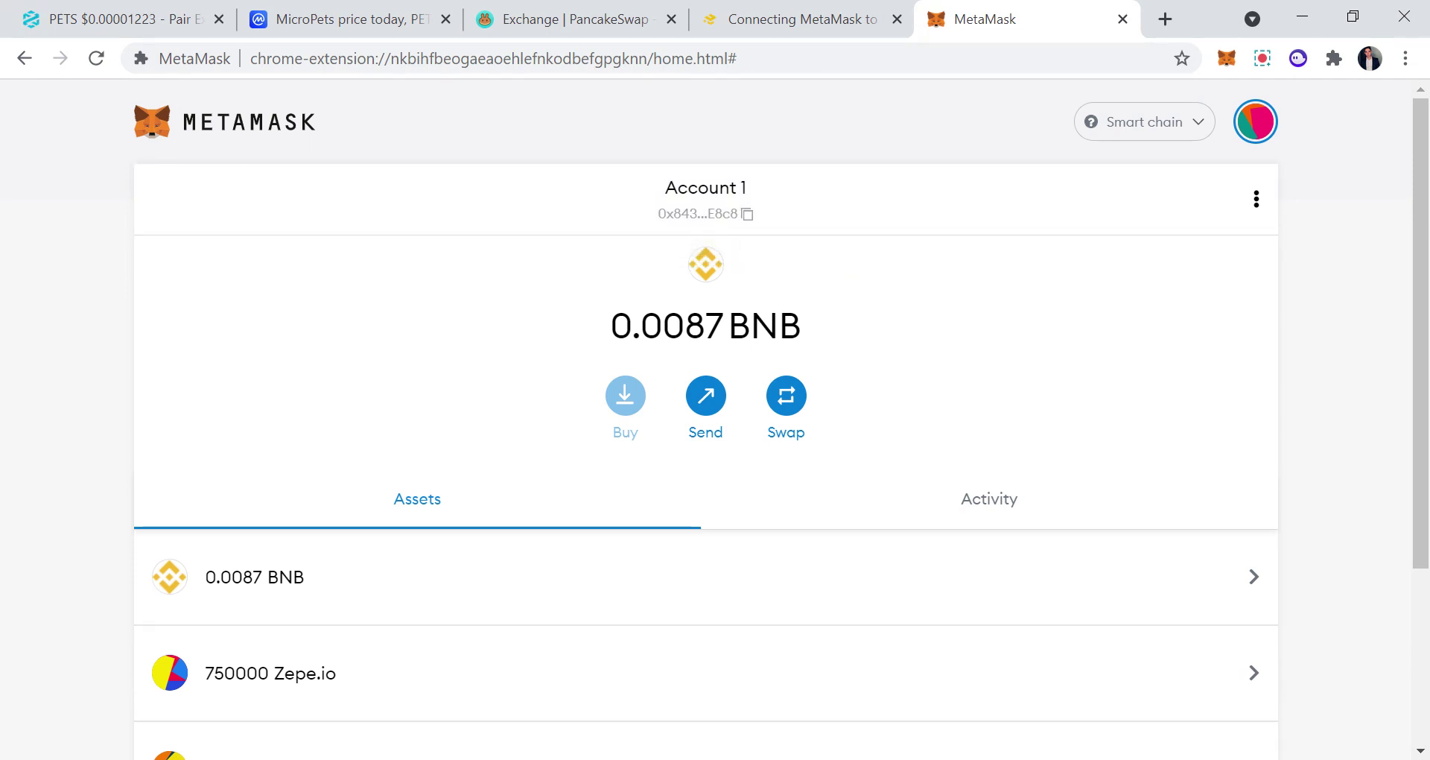
- Switch to PancakeSwap and check the connected wallet
click(597, 6)
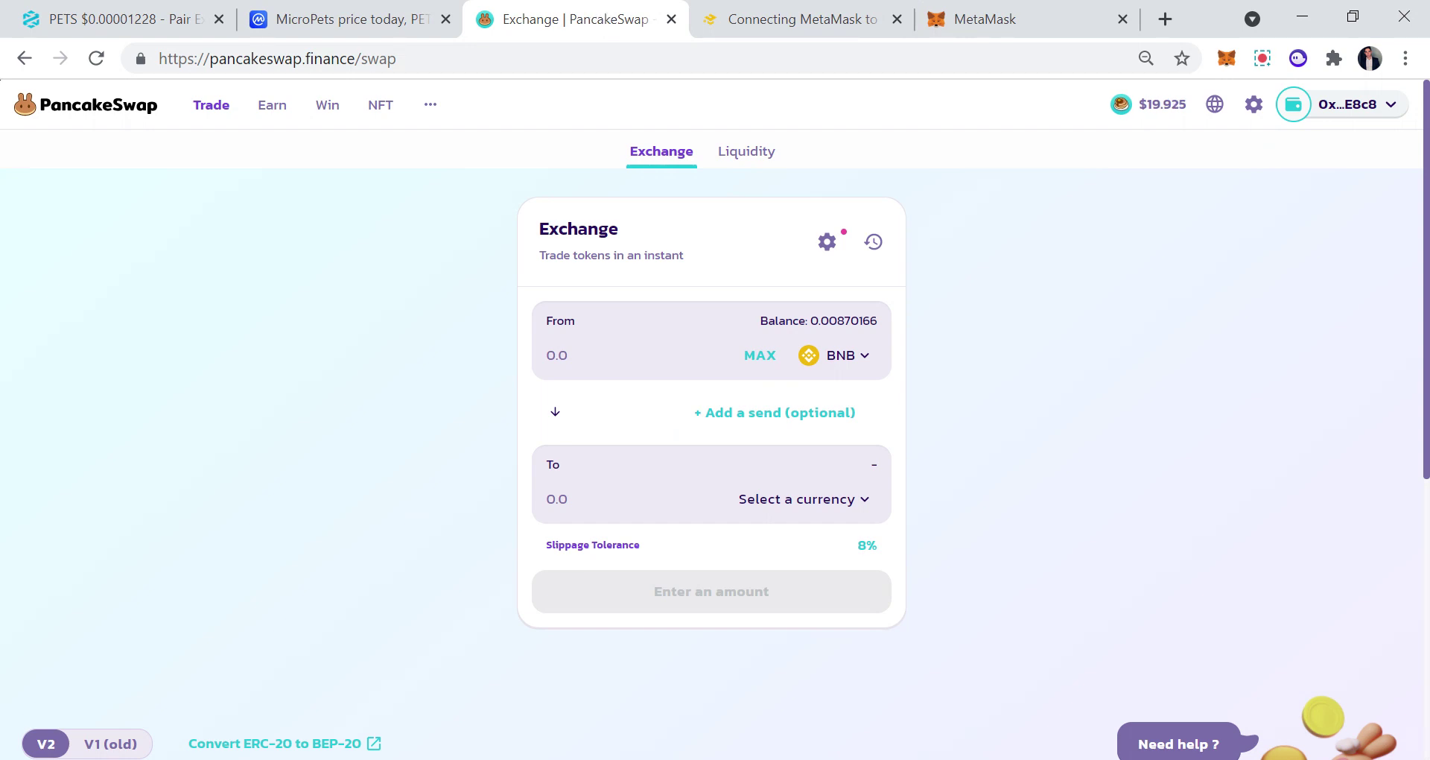
click(1355, 105)
click(1117, 210)
- Copy the MicroPets contract address from CoinMarketCap and use it to select PETS as the token to receive in PancakeSwap
click(361, 24)
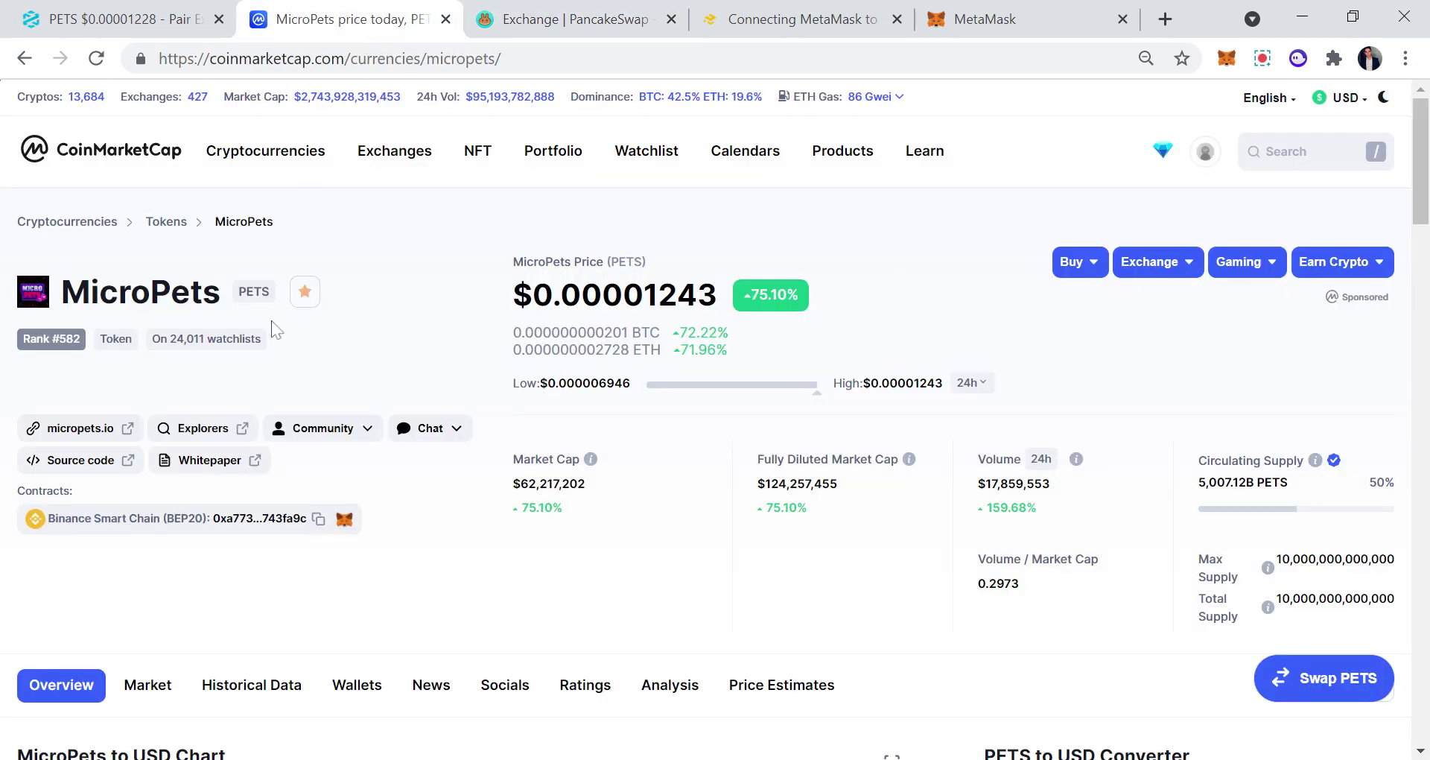
click(318, 519)
click(567, 18)
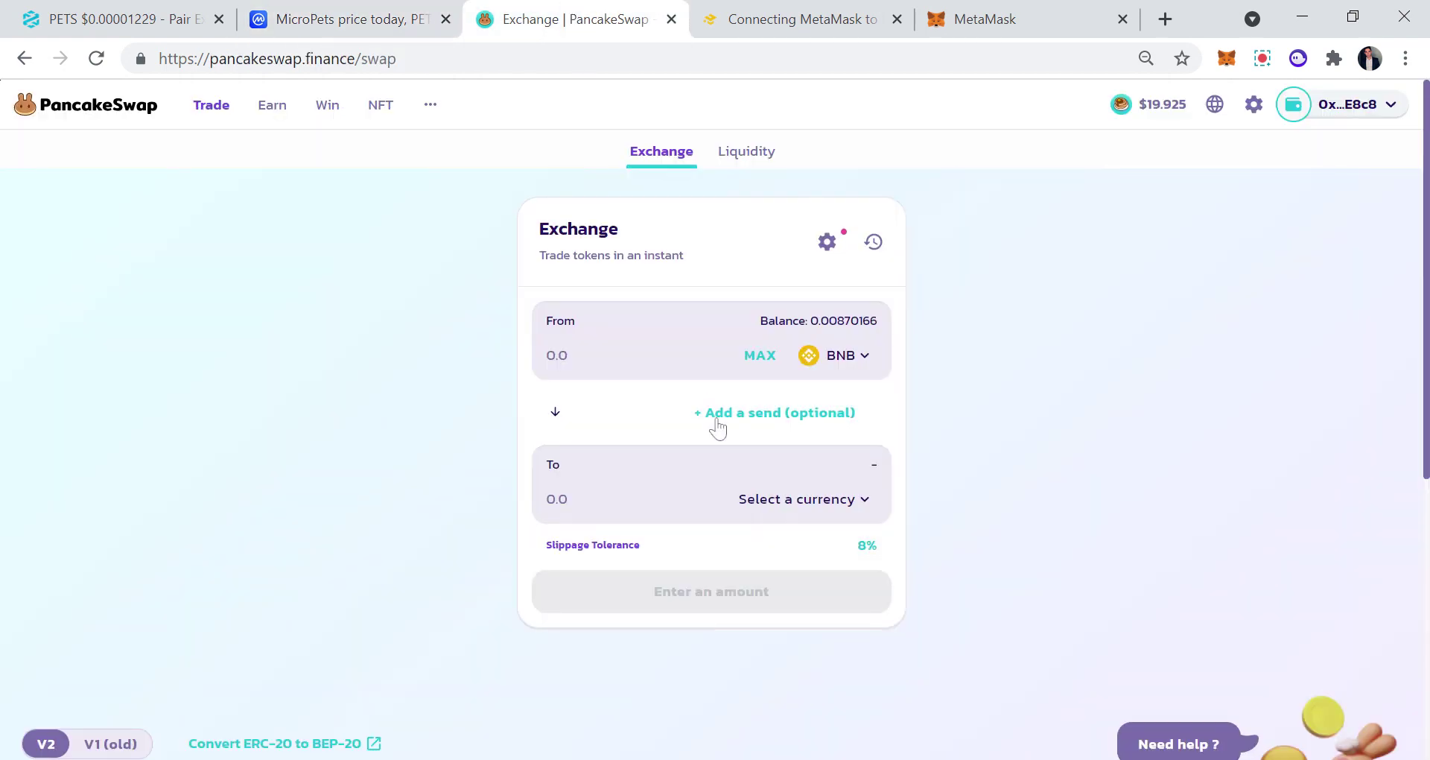
click(792, 499)
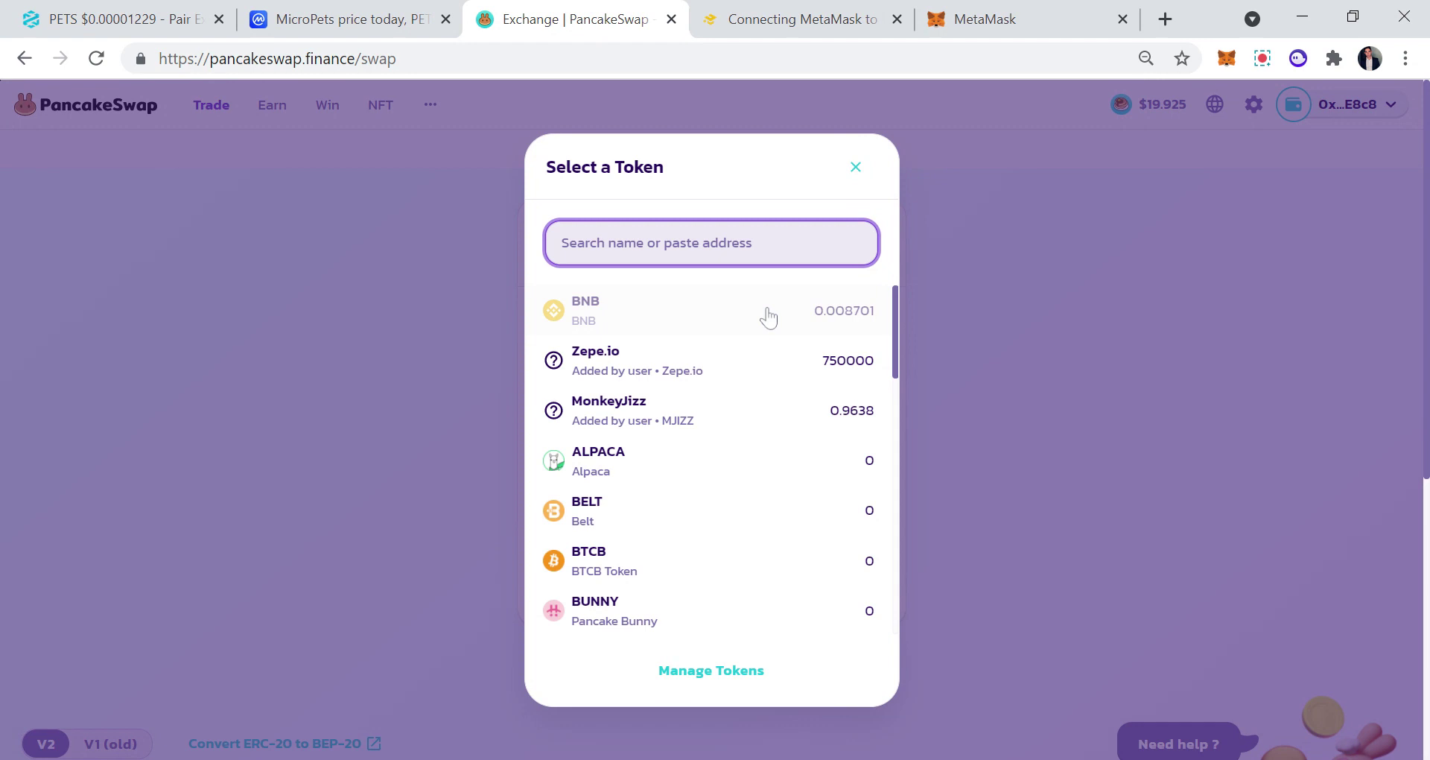
key(ctrl+v)
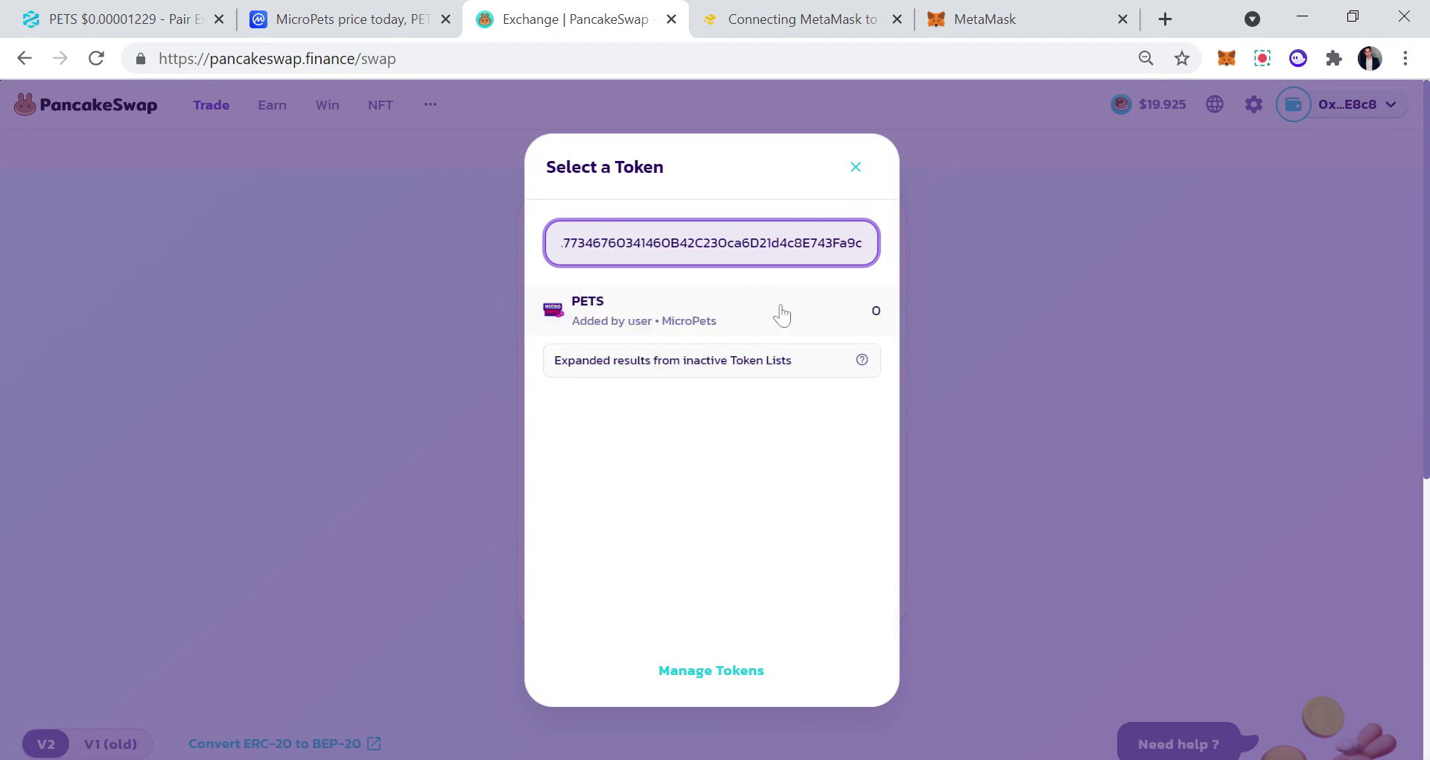
click(779, 307)
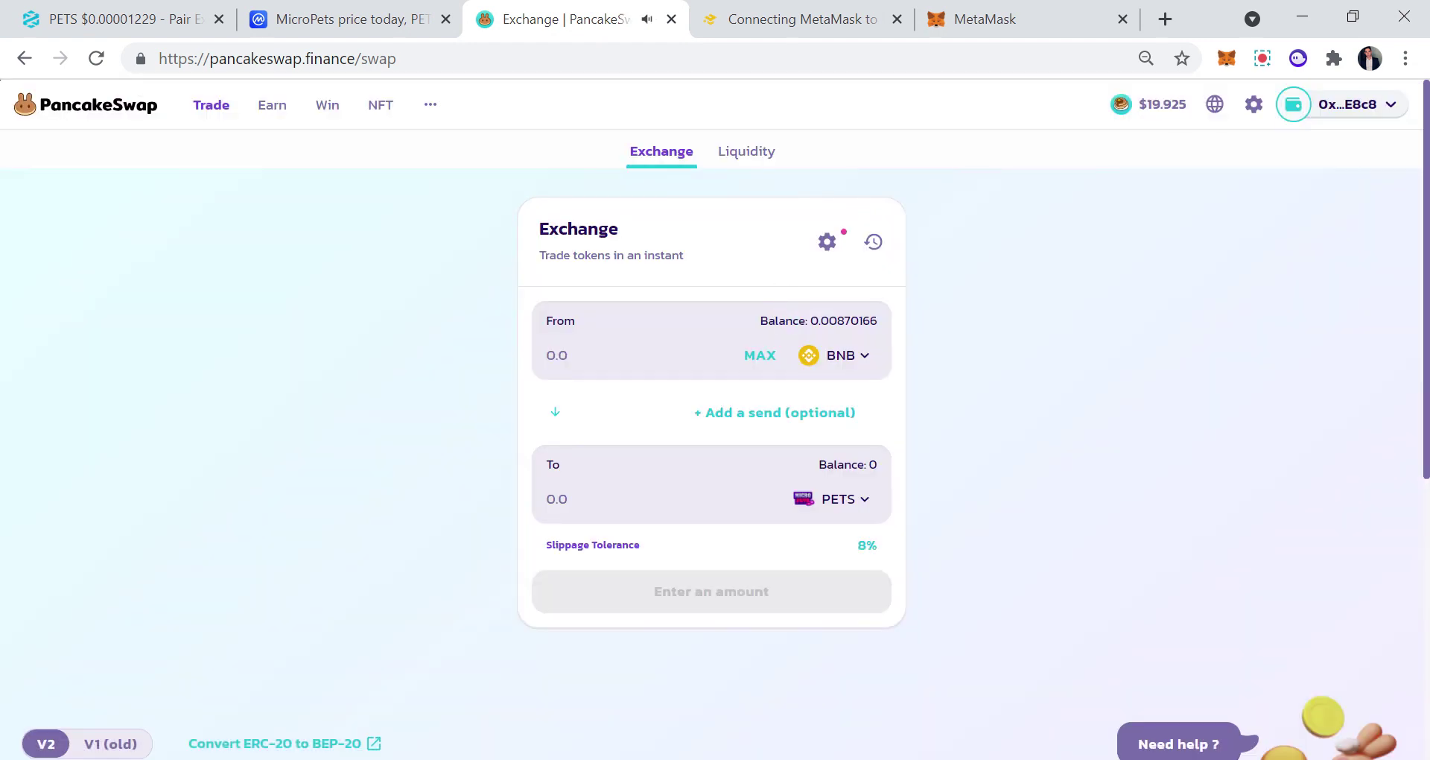
- Review the slippage tolerance in the PancakeSwap settings and close them
click(825, 243)
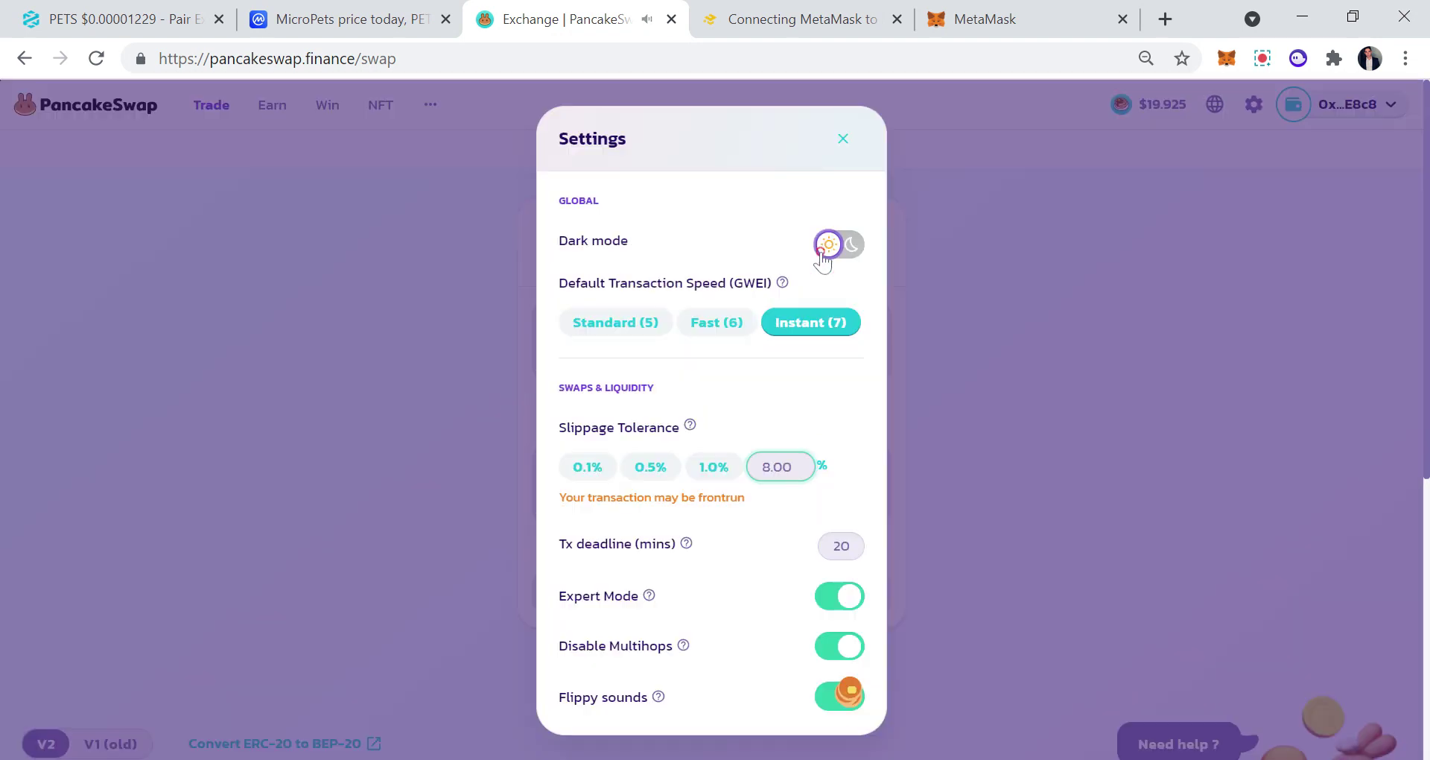
click(791, 463)
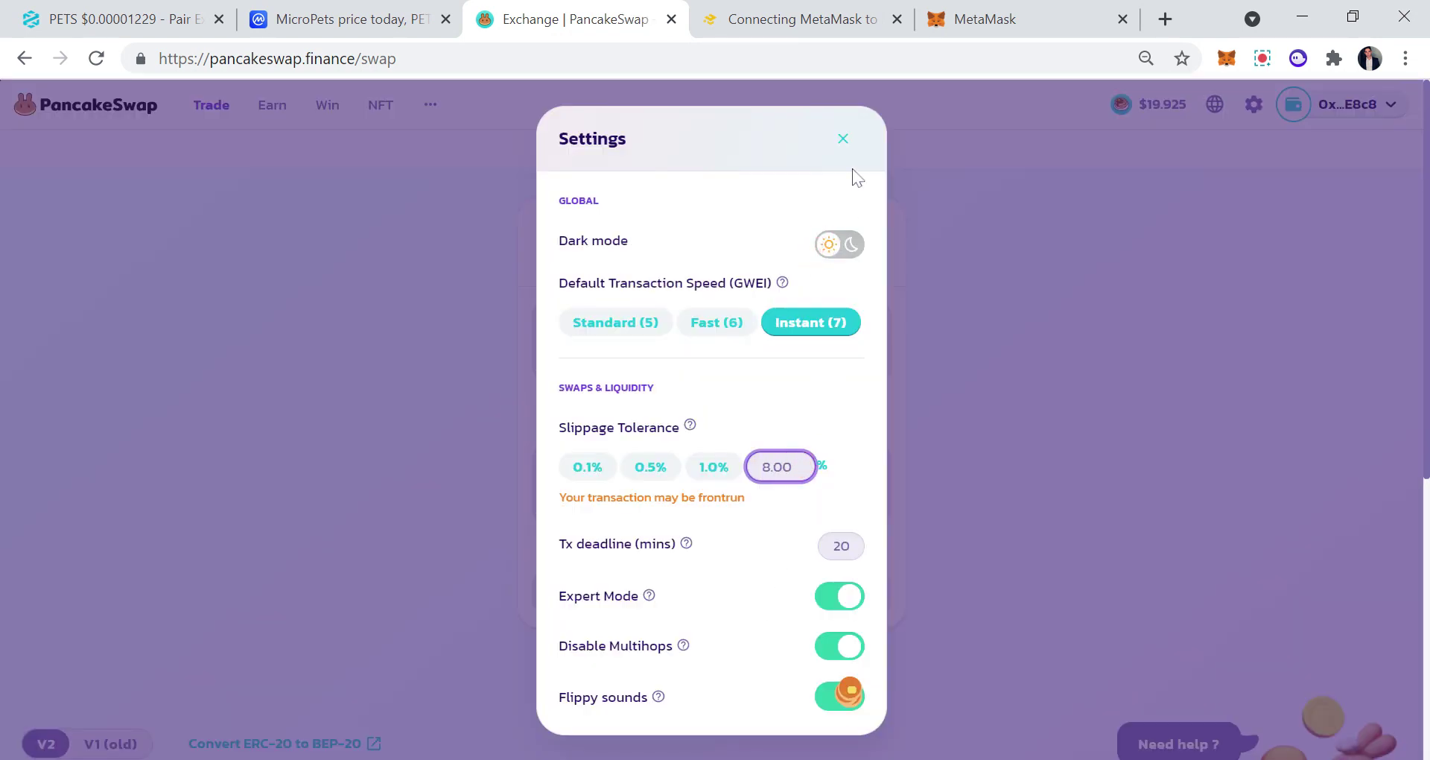
click(843, 142)
- Try the maximum balance and 1 BNB as the amount to swap, and clear the amount
click(763, 359)
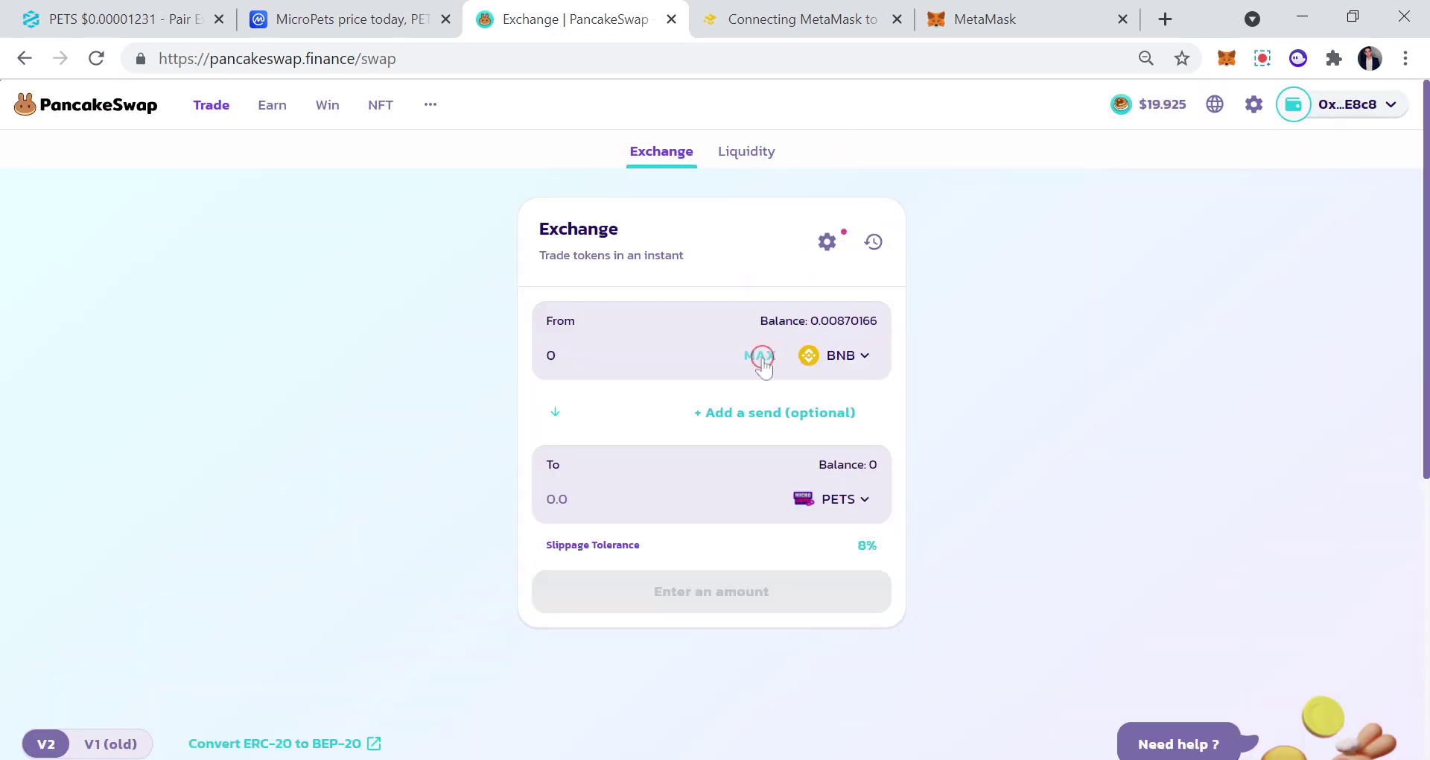
click(663, 350)
text(1)
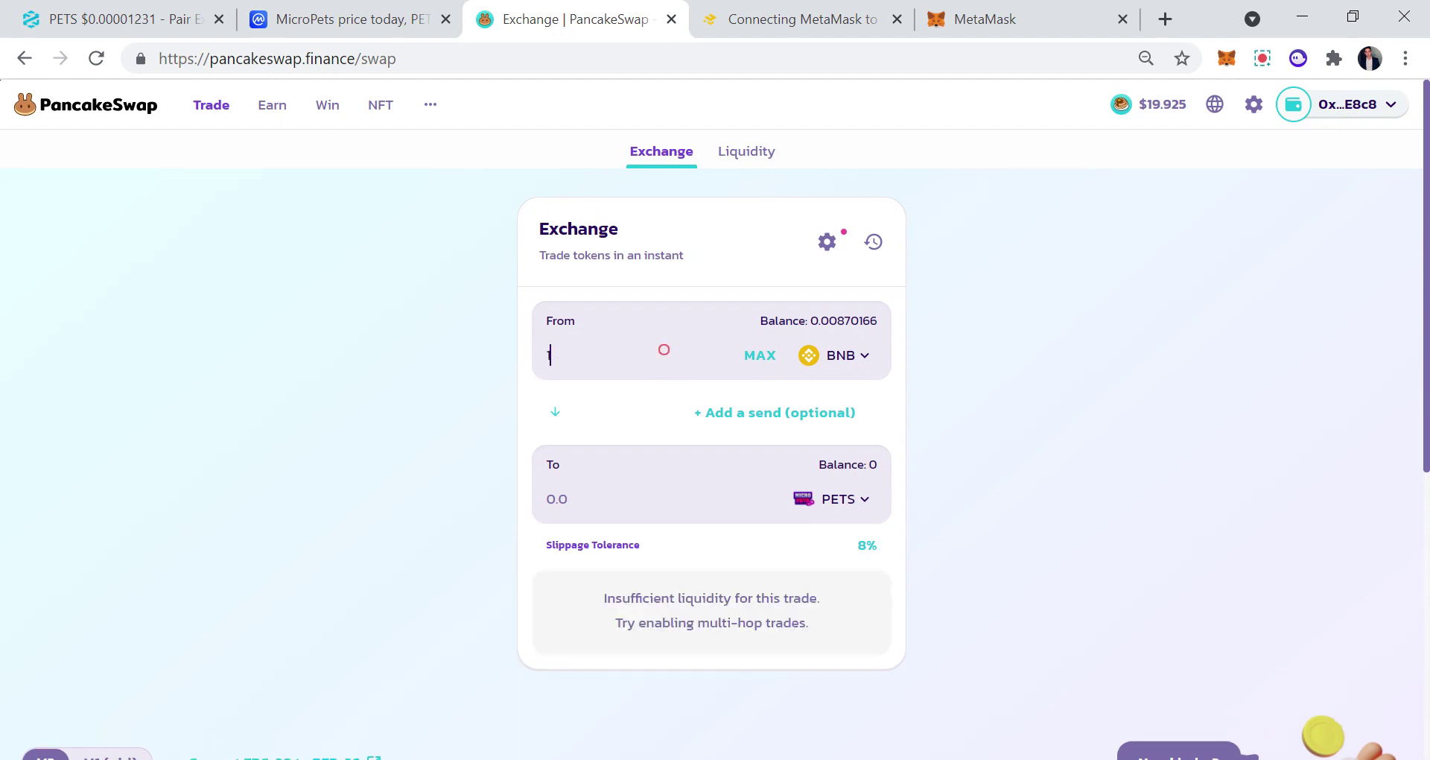
key(BackSpace)
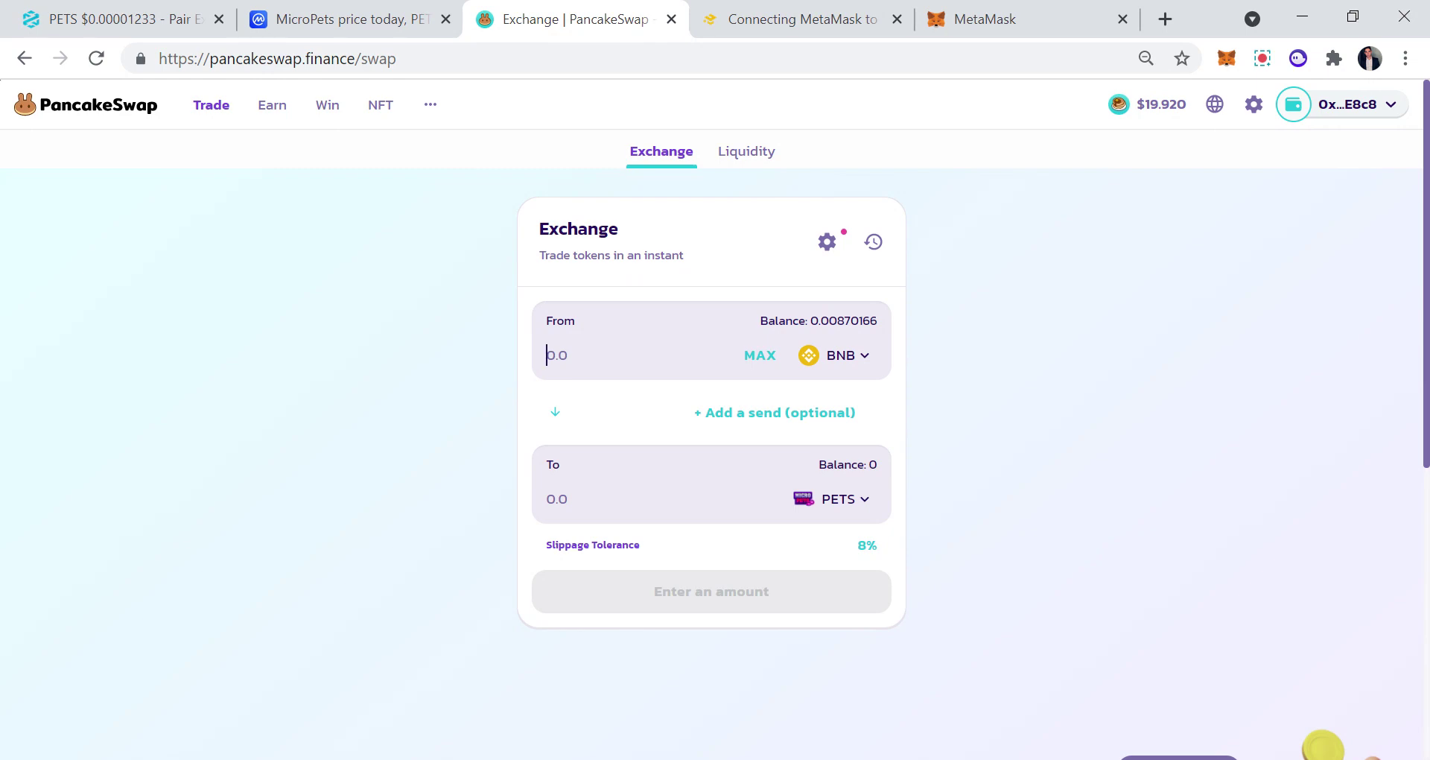
- Examine the exchanges trading MicroPets in CoinMarketCap's market list and reload the page
click(436, 13)
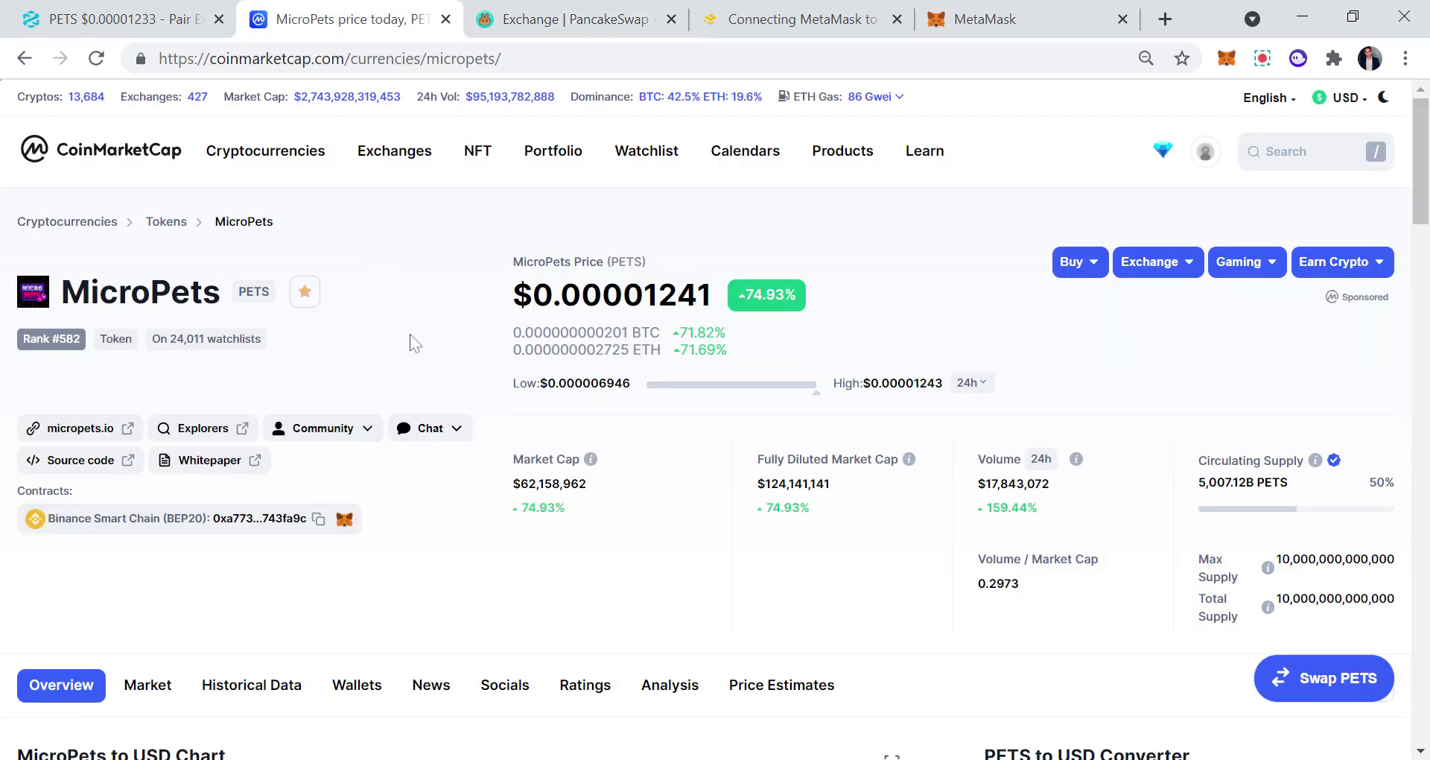
scroll(350, 466, down, 20)
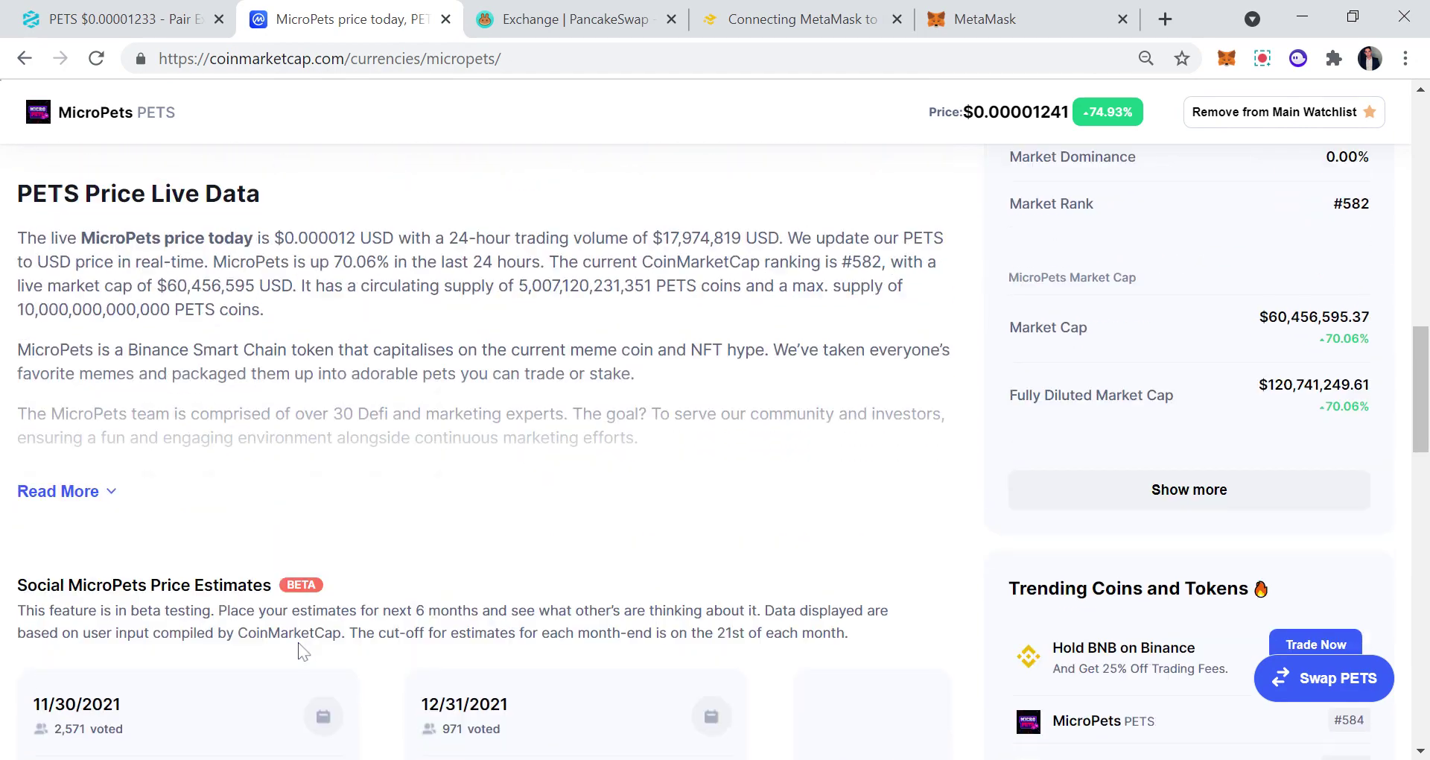
scroll(302, 651, up, 20)
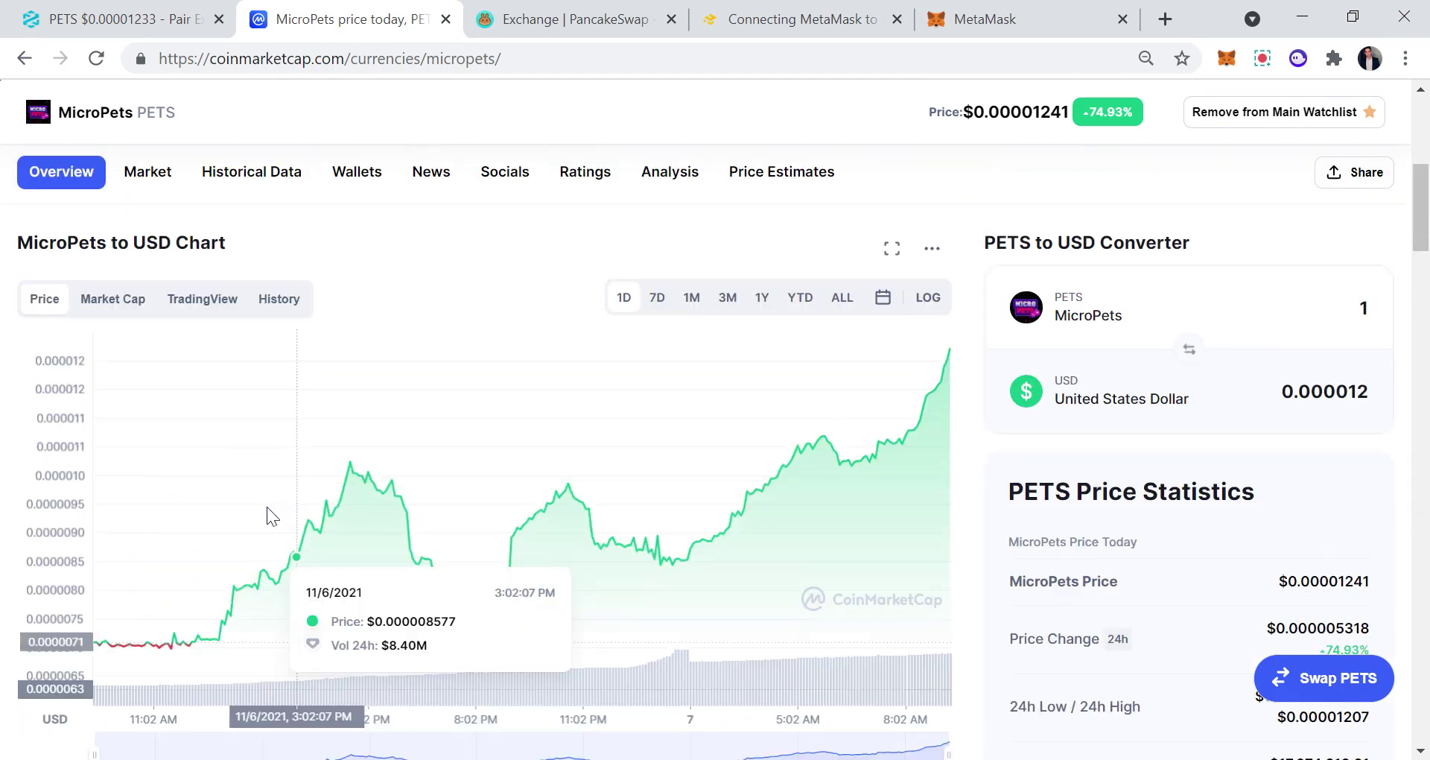
click(161, 186)
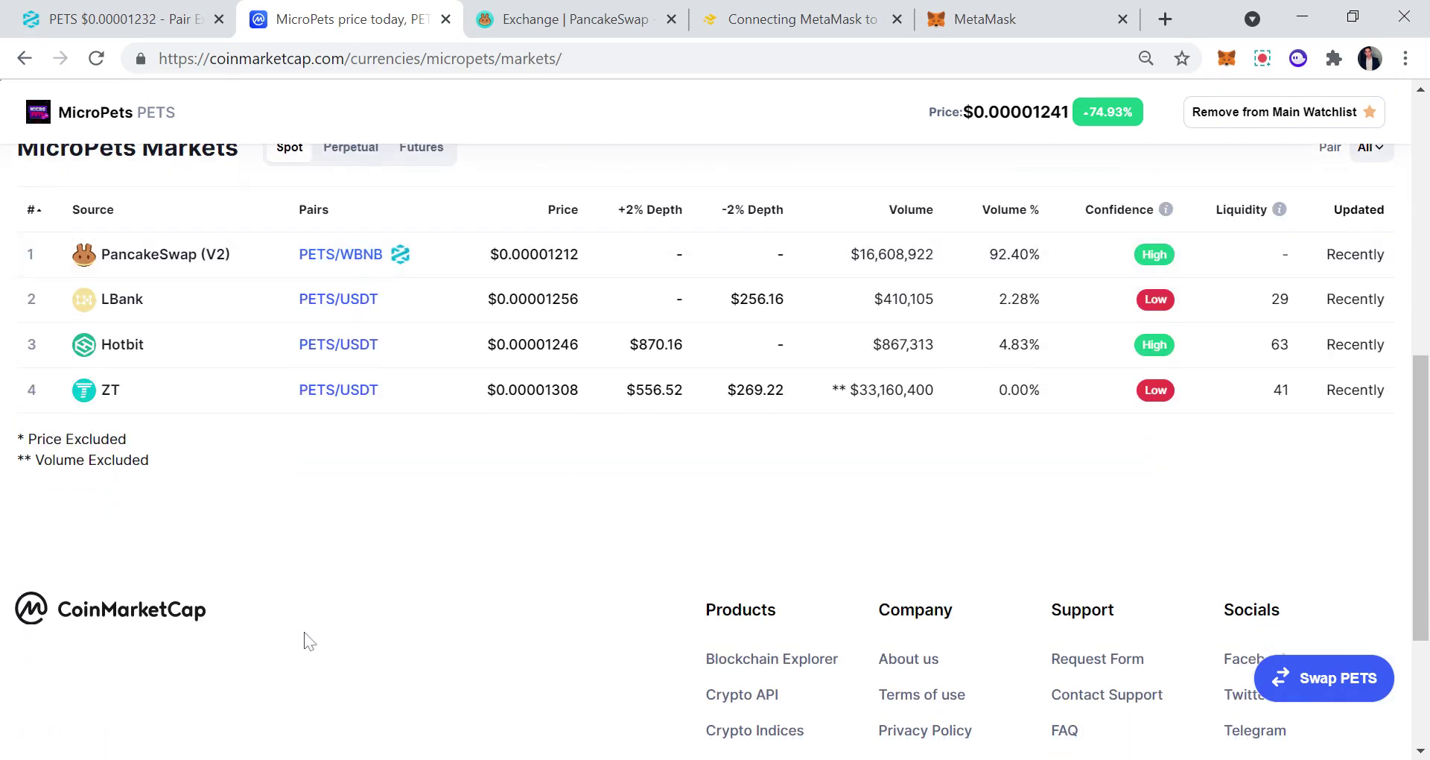
scroll(309, 641, up, 2)
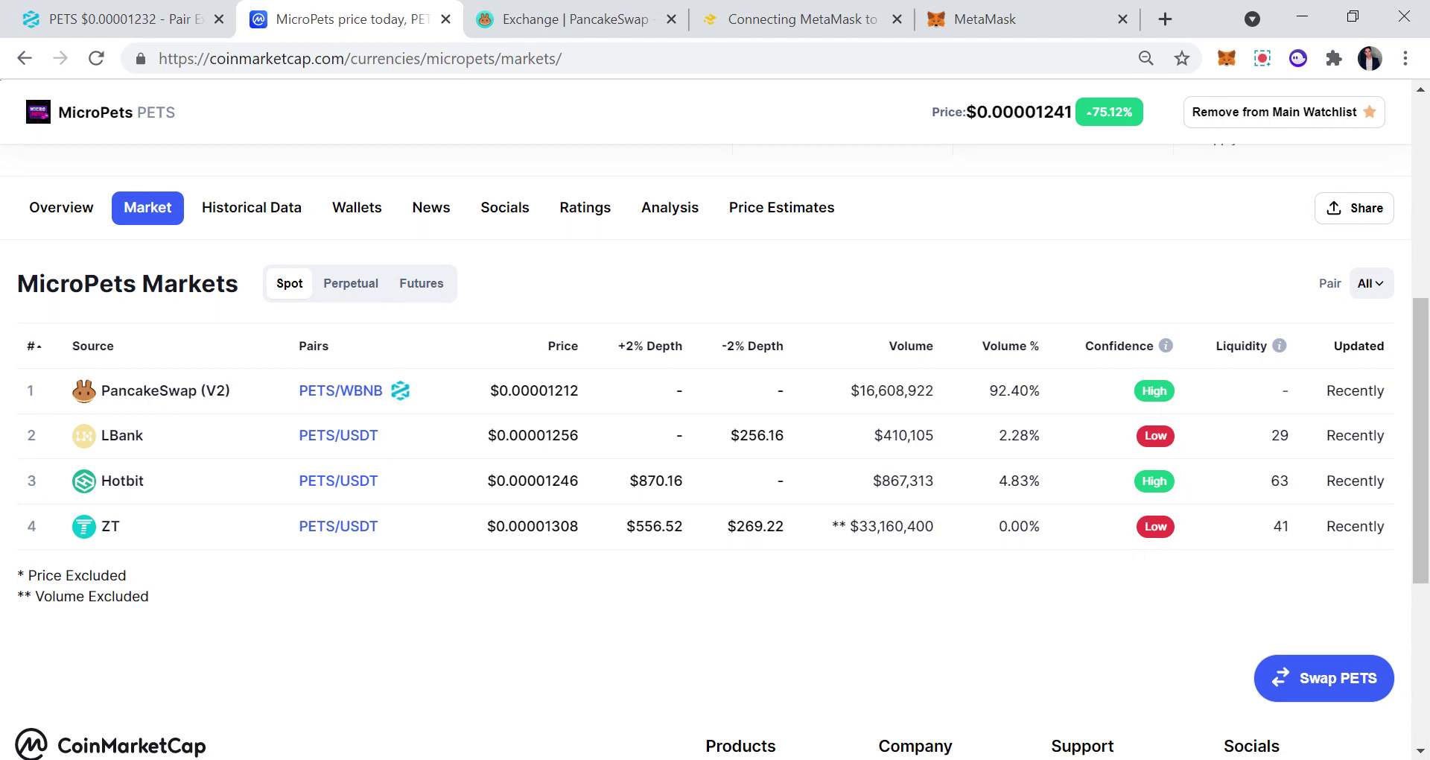
scroll(754, 433, up, 6)
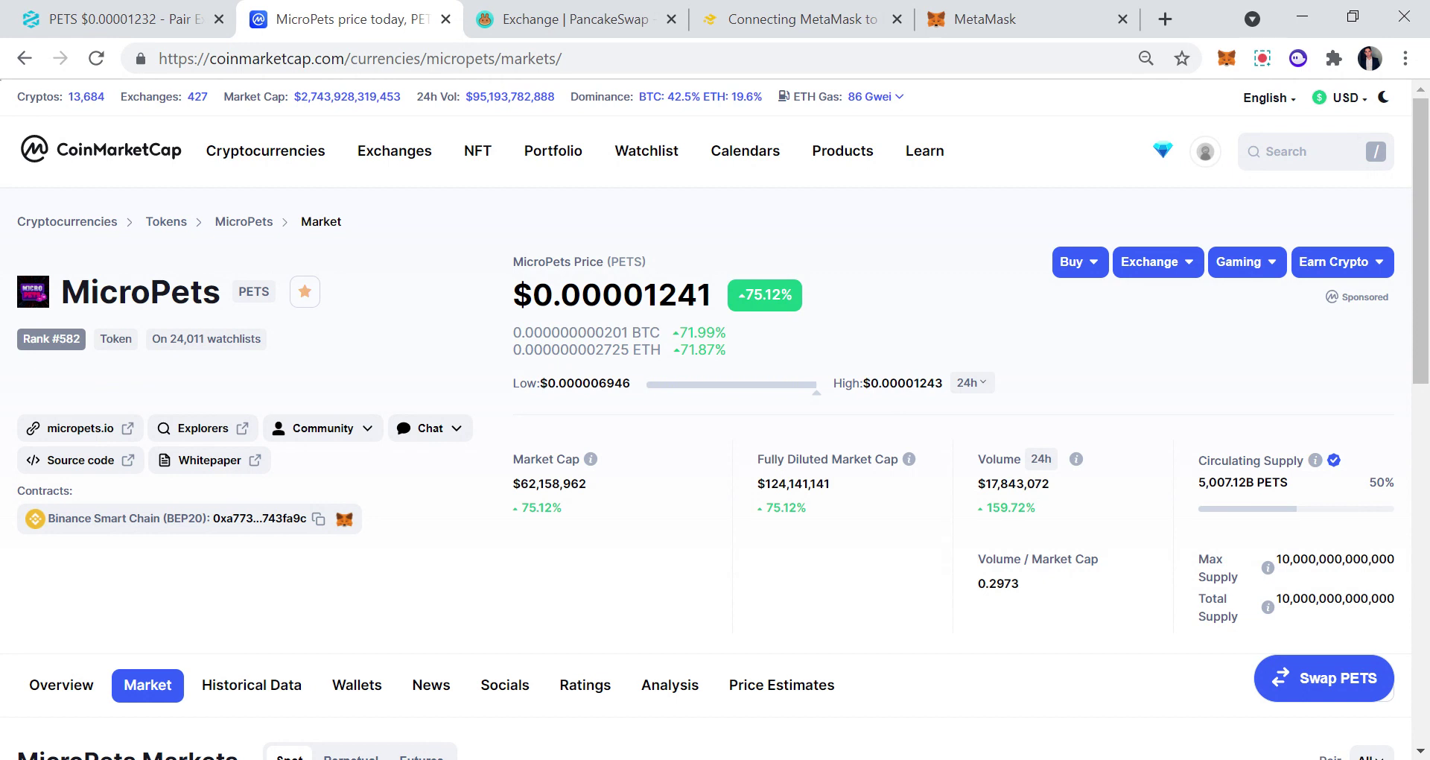
key(F5)
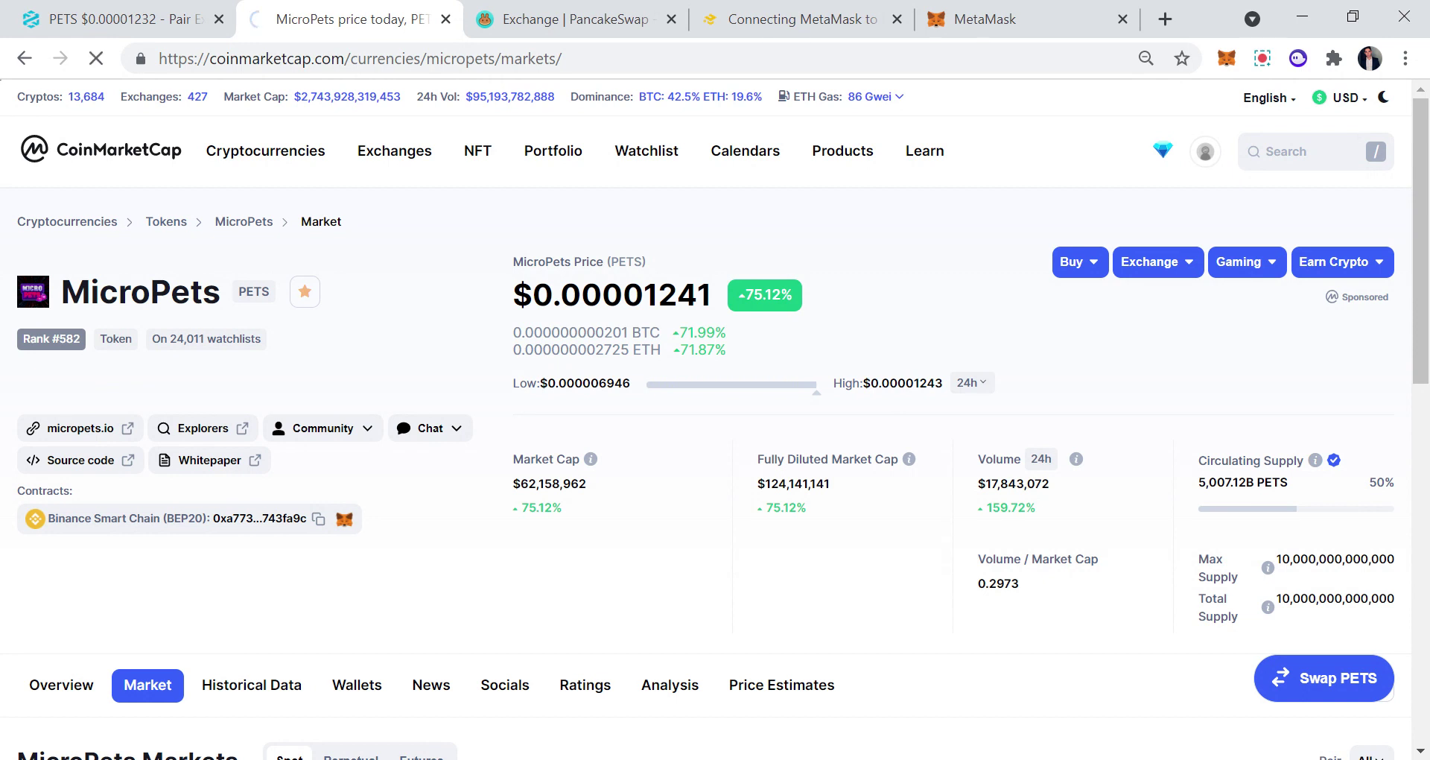